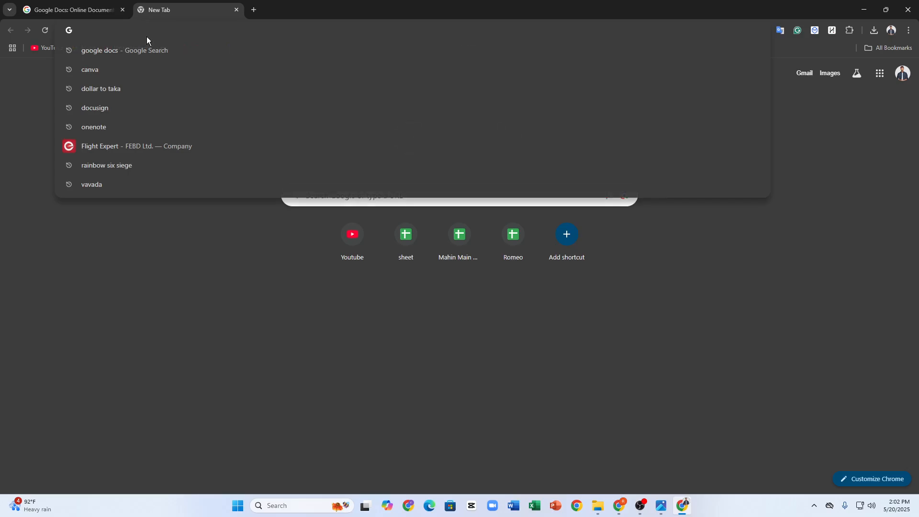
Search the web for "google docs" and open the Google Docs: Online Document & PDF Editor result.
click(134, 39)
click(125, 32)
click(122, 57)
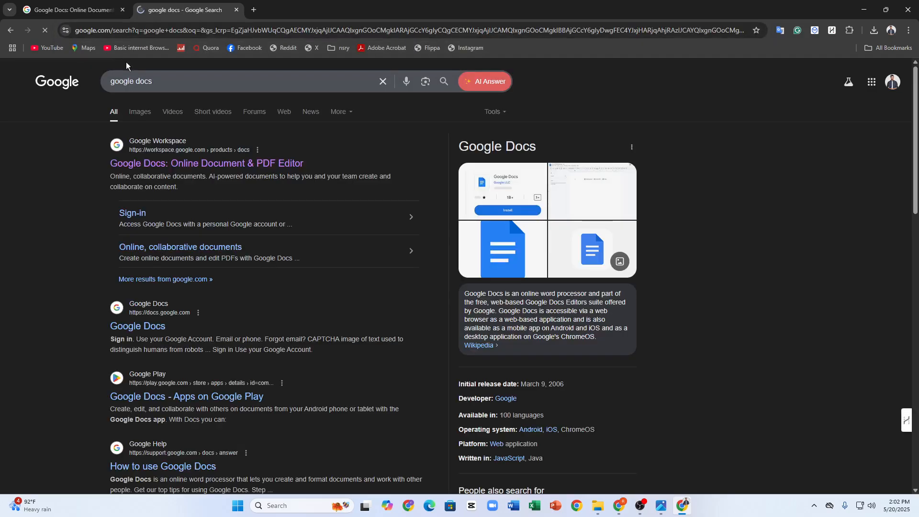
click(168, 162)
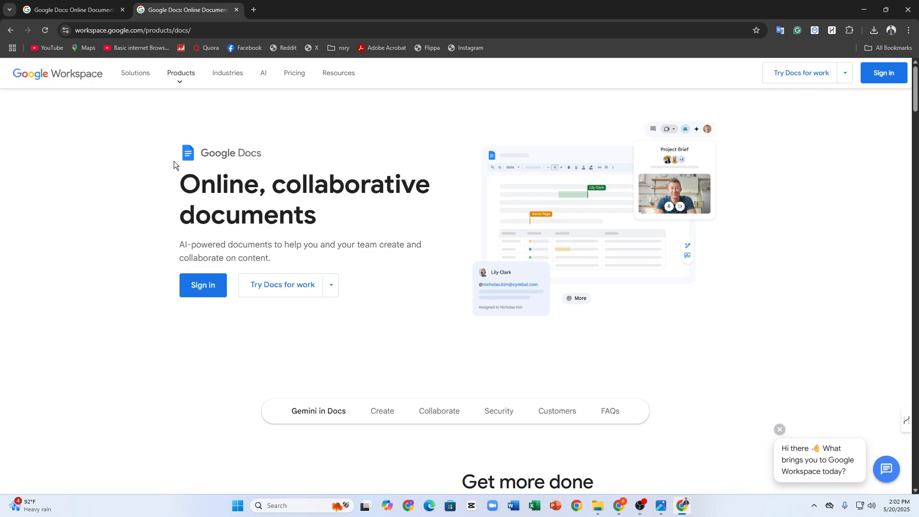
Sign in to Google Docs from its product page to reach the document home page.
drag(173, 161, 179, 137)
click(42, 8)
click(199, 245)
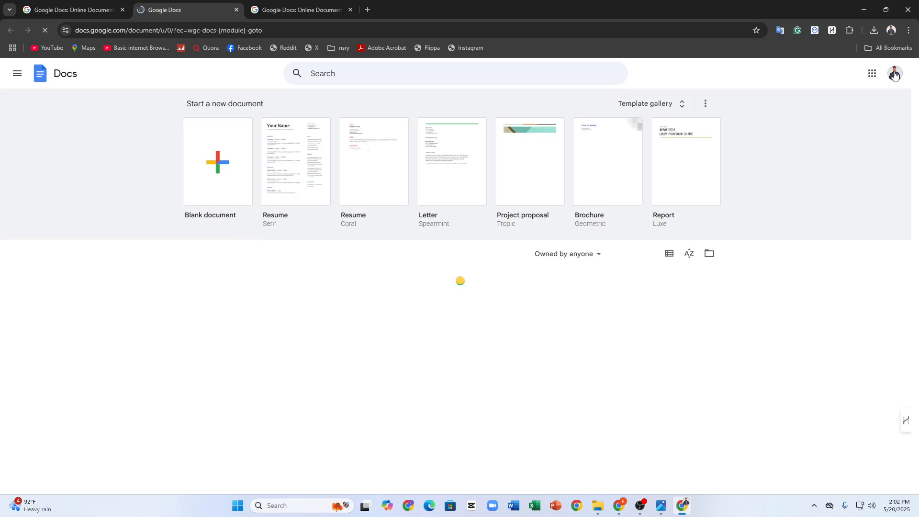
click(895, 77)
click(897, 84)
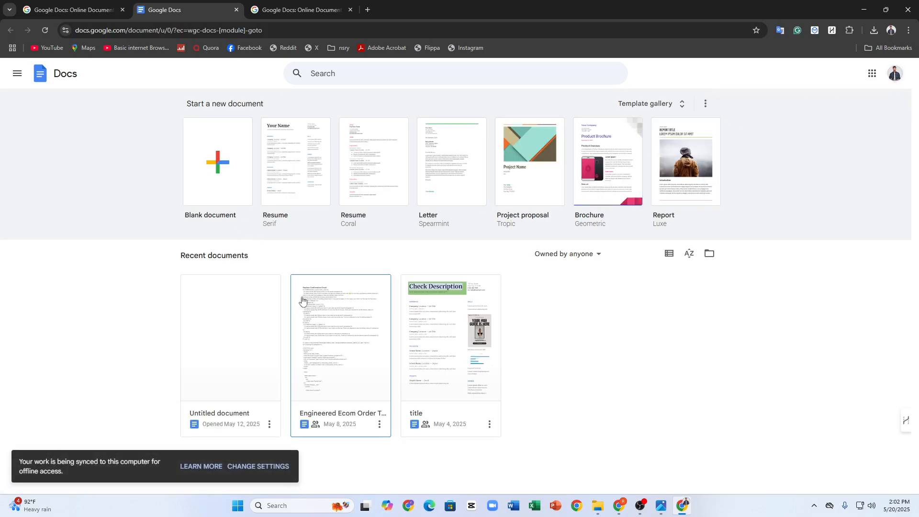
Browse the full template gallery and create a document from the Pet resume (Spearmint) template.
click(649, 106)
scroll(384, 261, down, 3)
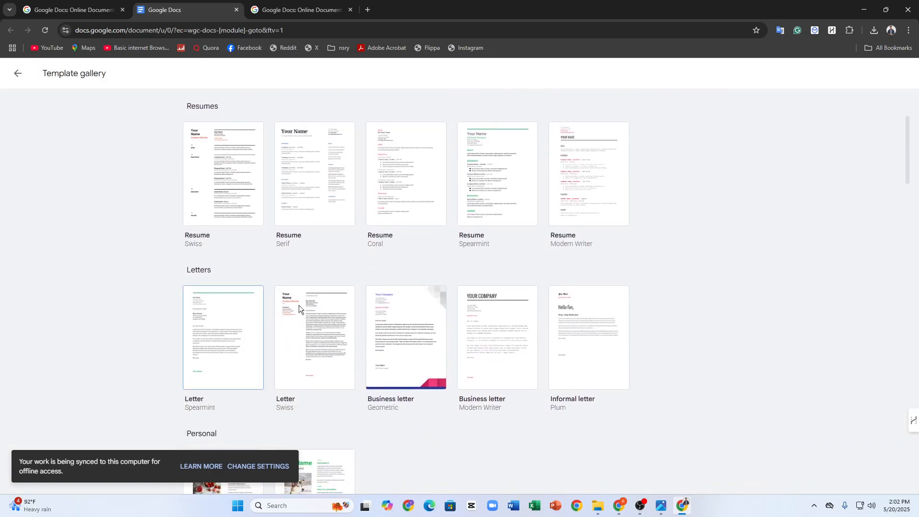
scroll(391, 328, down, 8)
scroll(357, 346, up, 11)
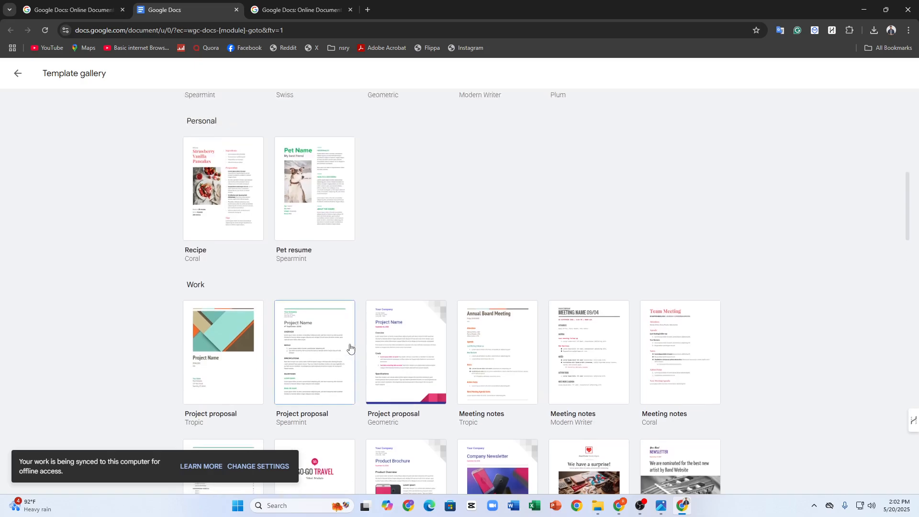
scroll(335, 350, down, 10)
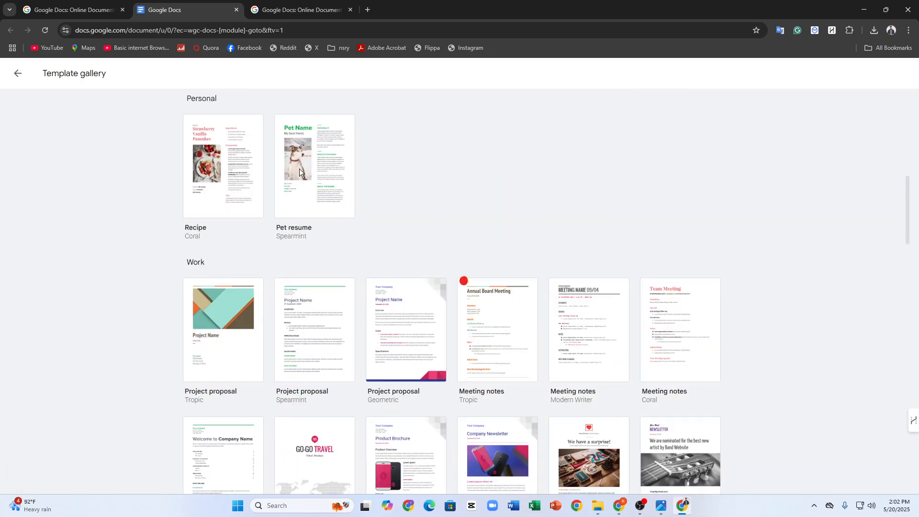
click(336, 200)
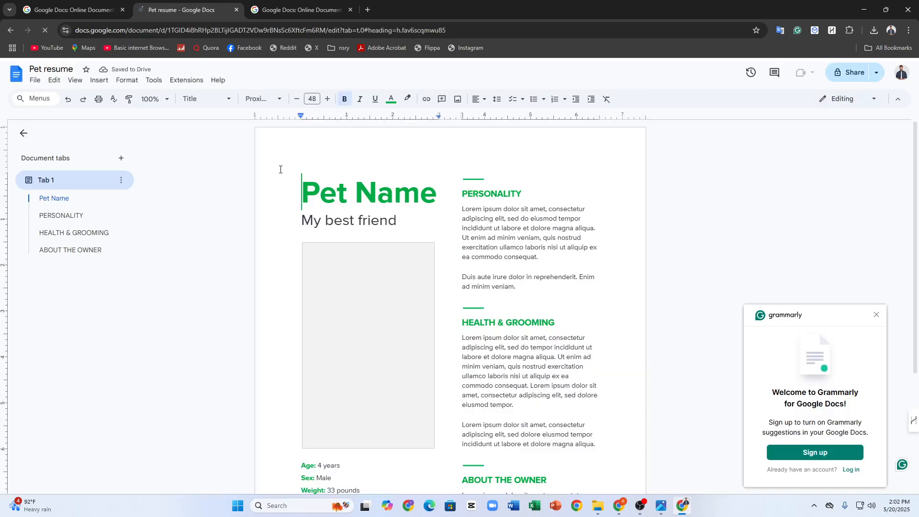
Replace the "Pet Name" title with "DOGGY".
drag(253, 205, 428, 175)
click(394, 192)
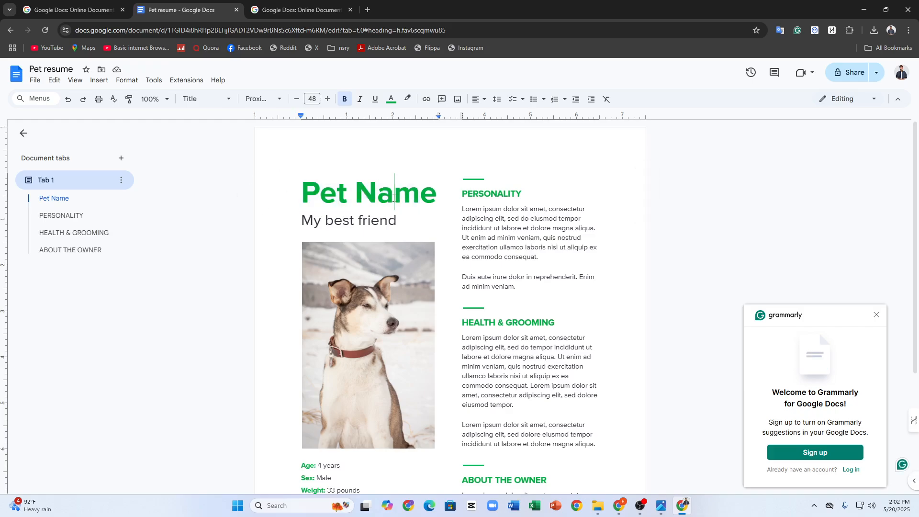
drag(305, 189, 433, 196)
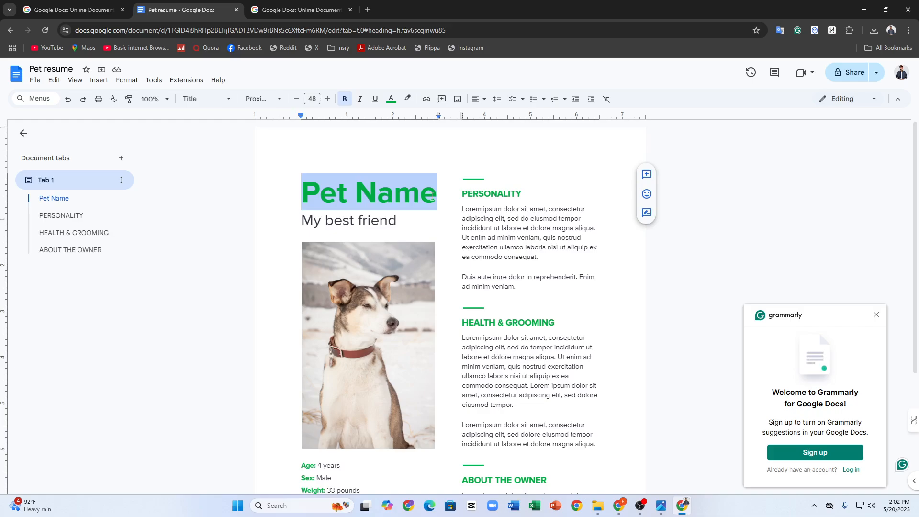
text(DOgg)
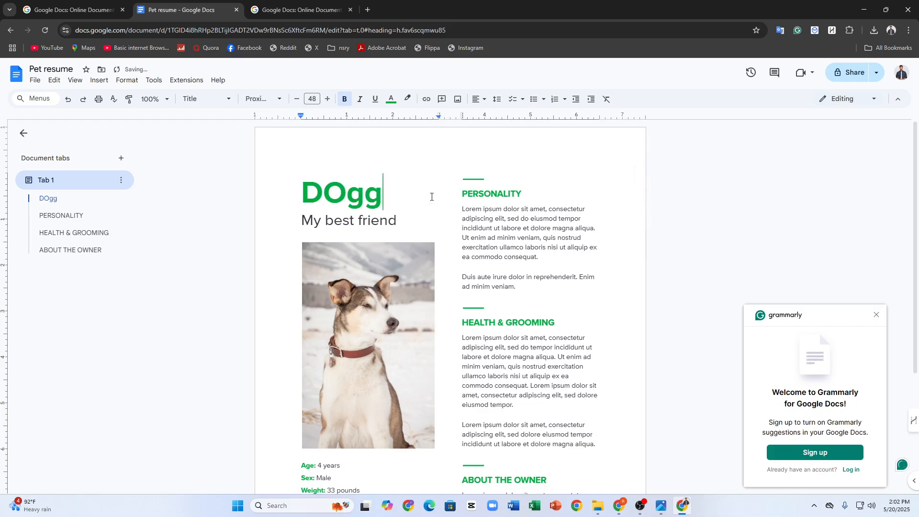
key(BackSpace)
key(BackSpace)
text(gg)
key(BackSpace)
key(BackSpace)
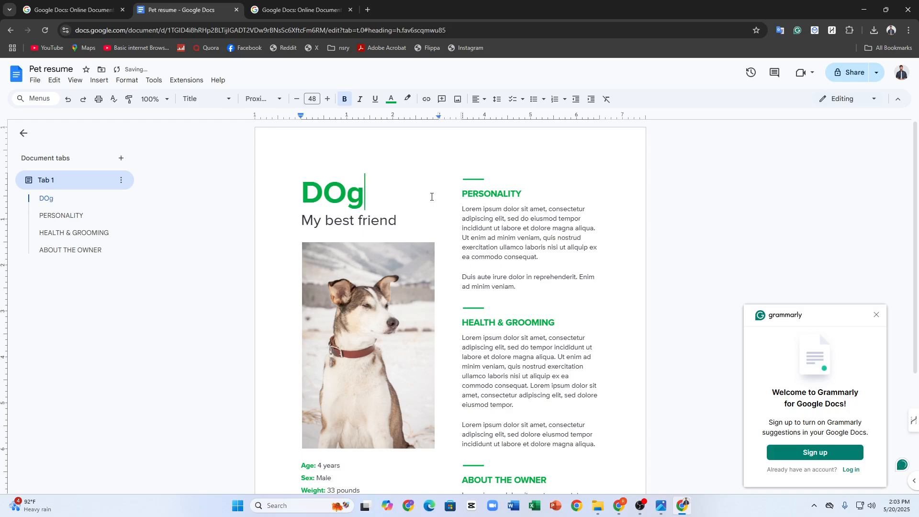
text(GGY)
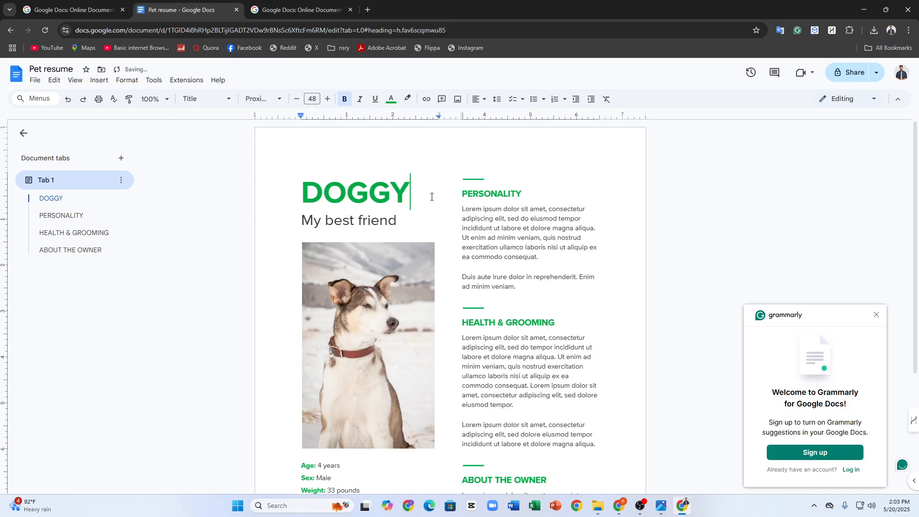
drag(425, 188, 302, 180)
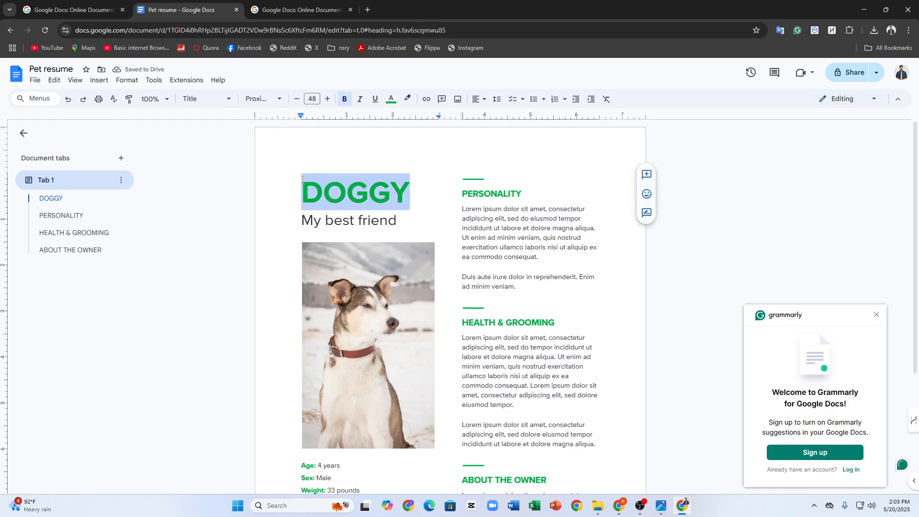
Replace the subtitle under the title with "MY bad Friend".
triple_click(383, 221)
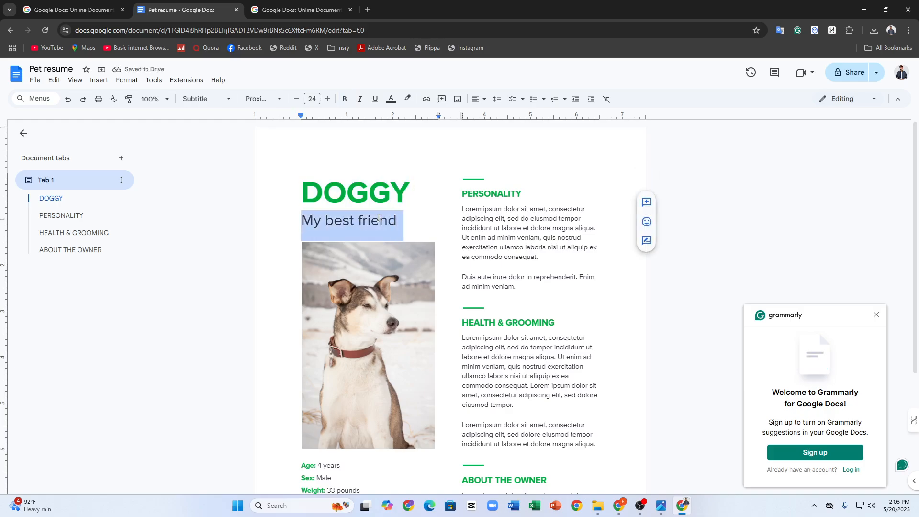
text(MY bad )
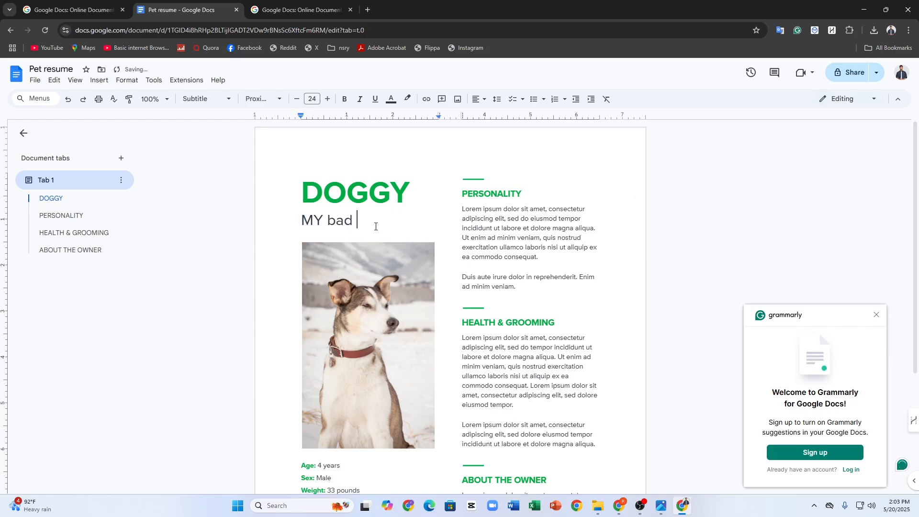
text(Friend)
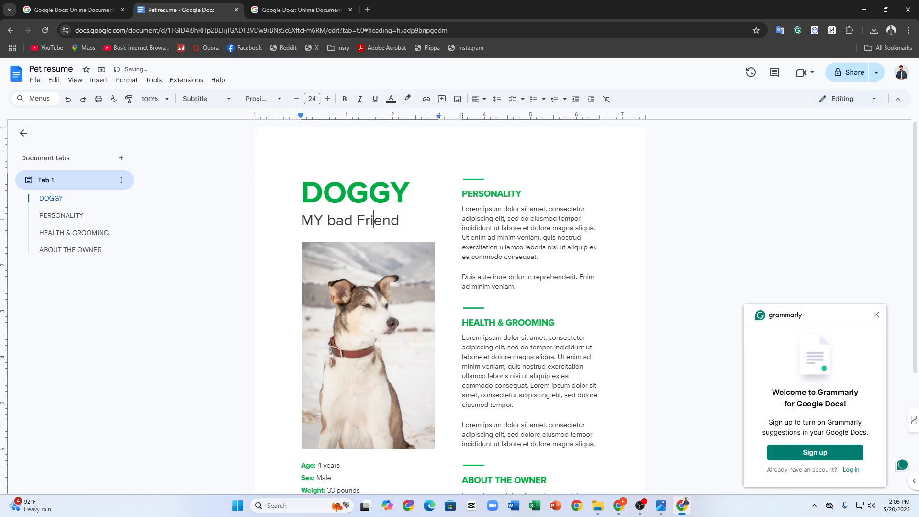
triple_click(373, 224)
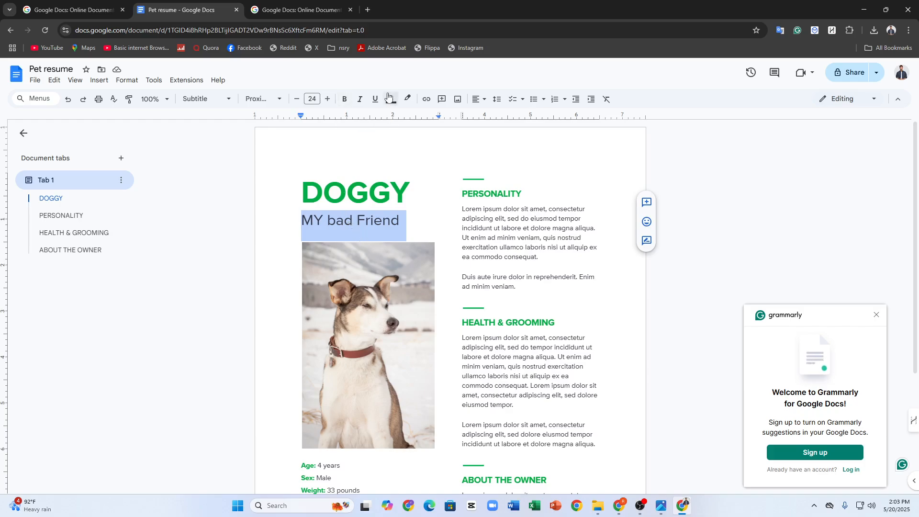
click(391, 99)
click(354, 192)
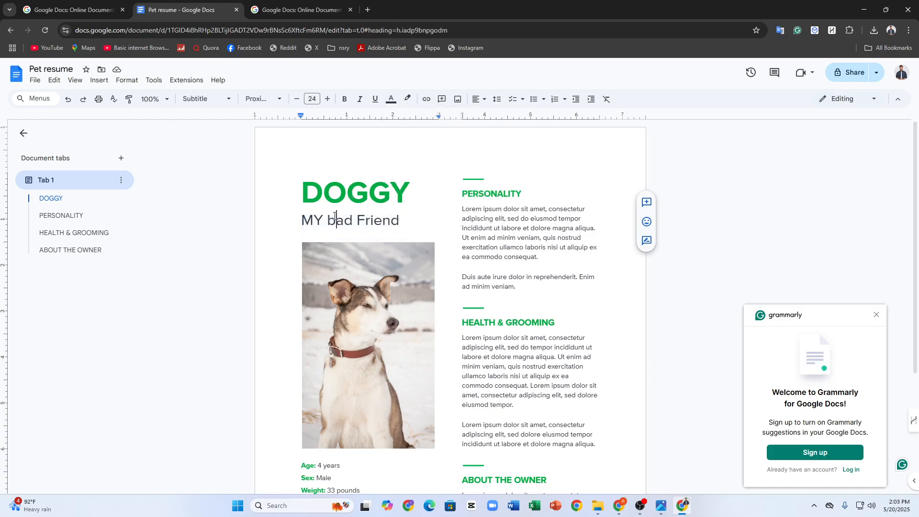
triple_click(335, 215)
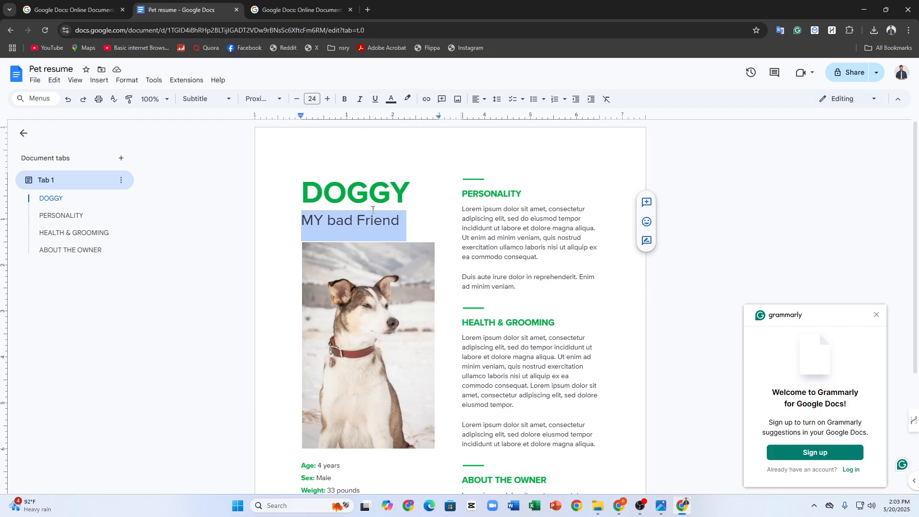
right_click(368, 139)
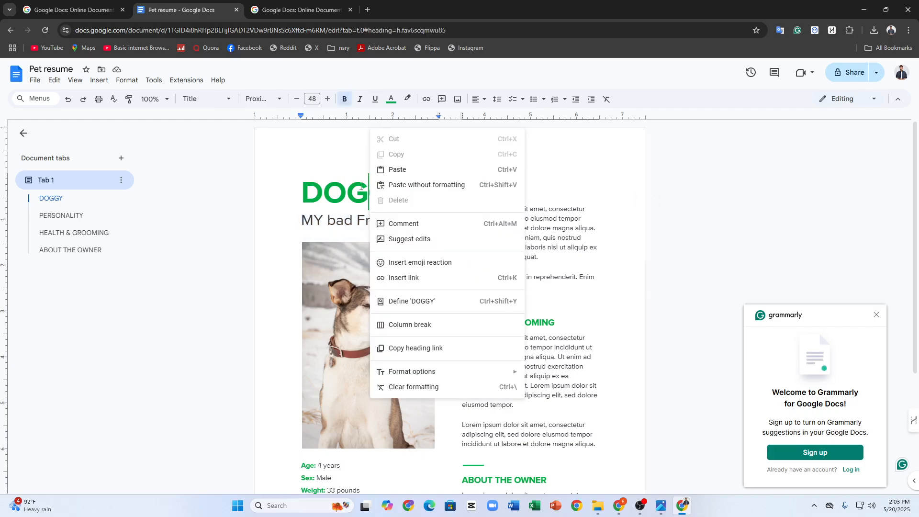
Change the text colour of the "MY bad Friend" subtitle to dark yellow from the colour palette.
double_click(343, 218)
triple_click(343, 218)
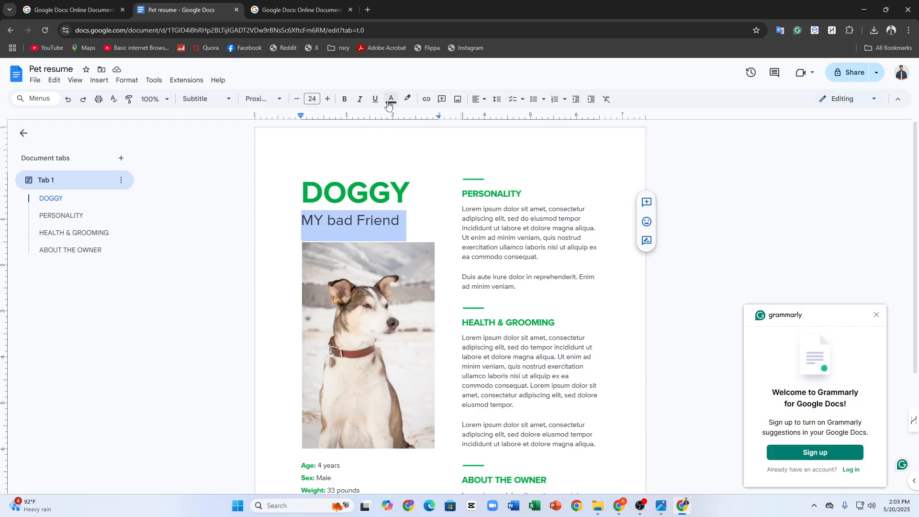
click(391, 99)
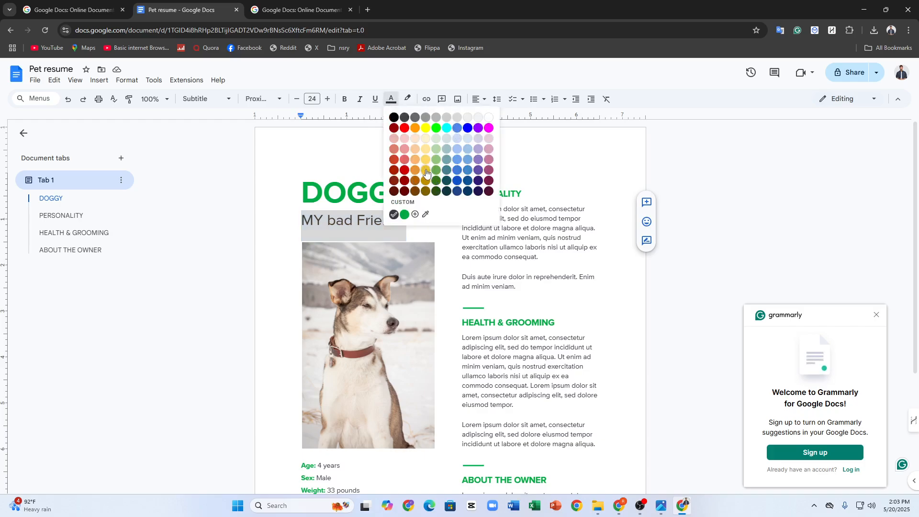
click(426, 170)
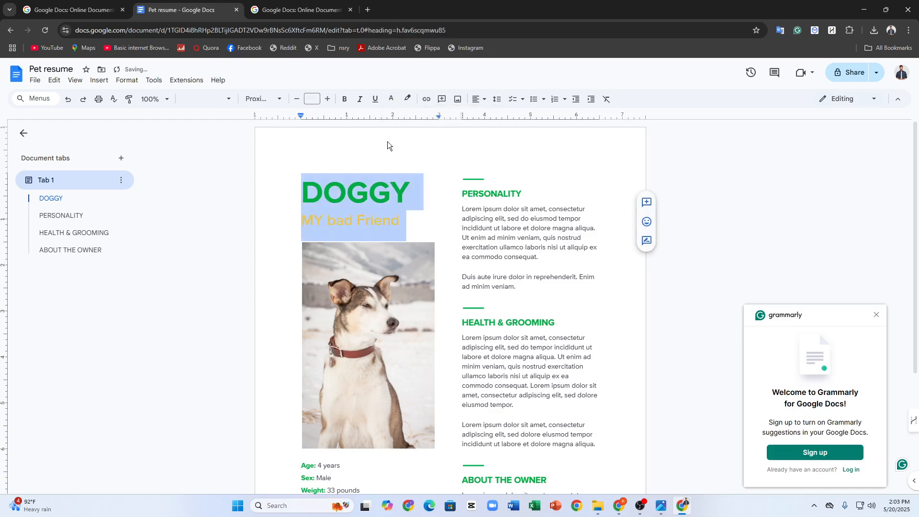
Apply a custom beige text colour, hex #c8bd9c, to the subtitle.
click(391, 100)
click(420, 214)
click(422, 211)
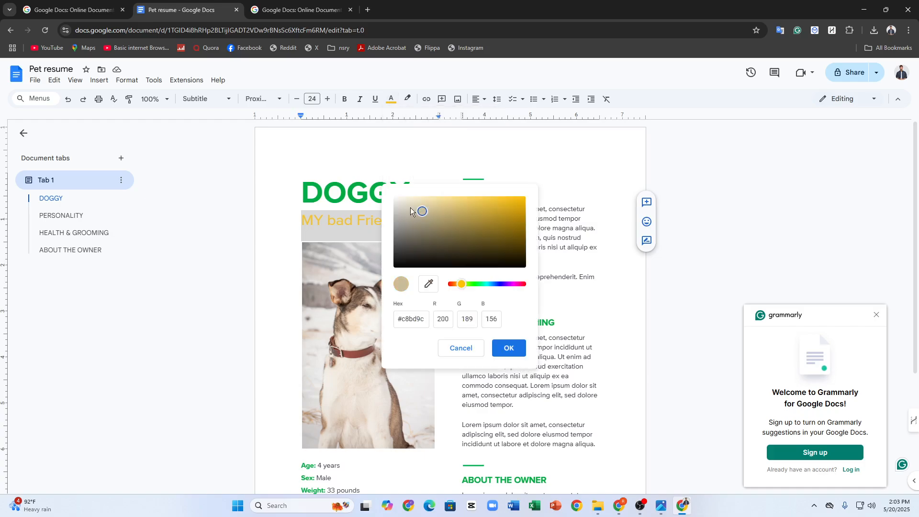
click(509, 348)
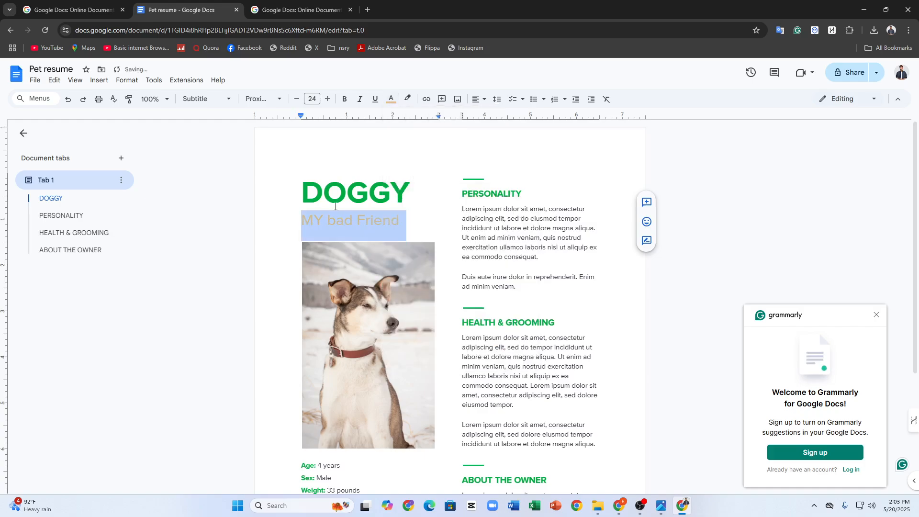
Start another custom text colour for the subtitle by sampling the green of the PERSONALITY heading with the eyedropper.
click(391, 100)
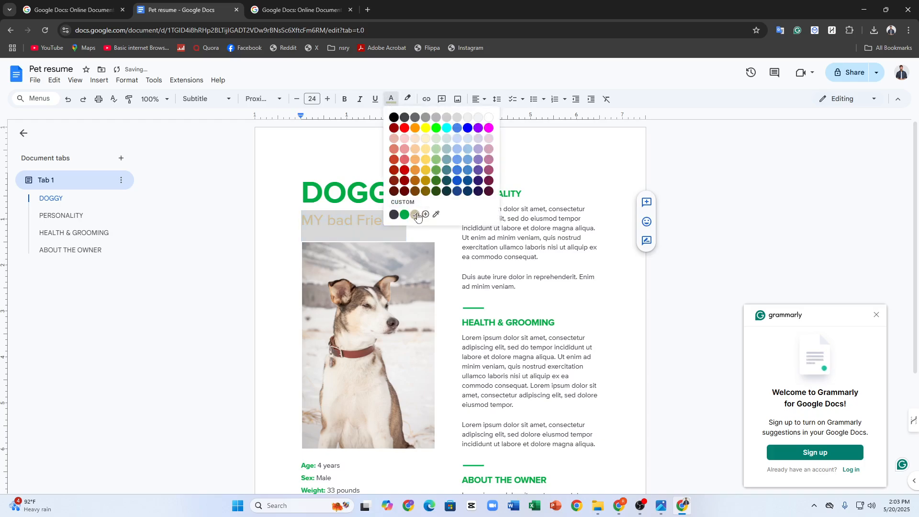
click(426, 215)
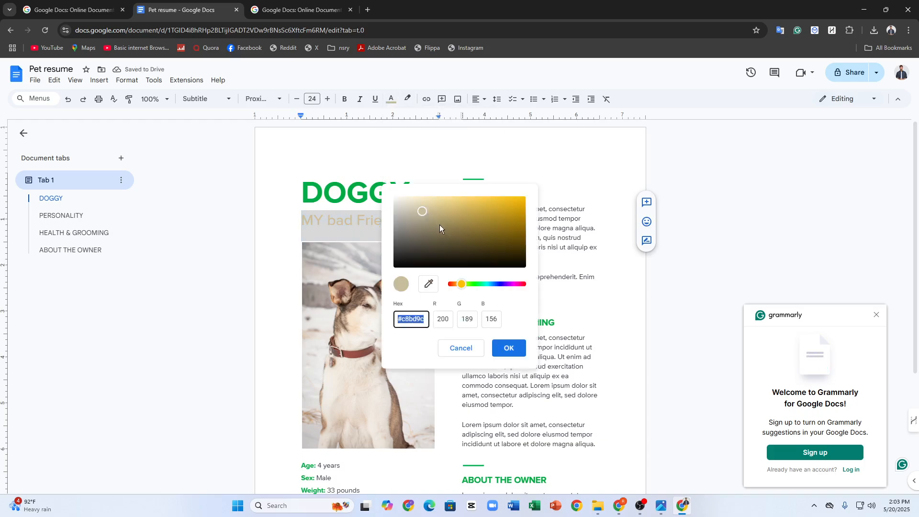
click(429, 284)
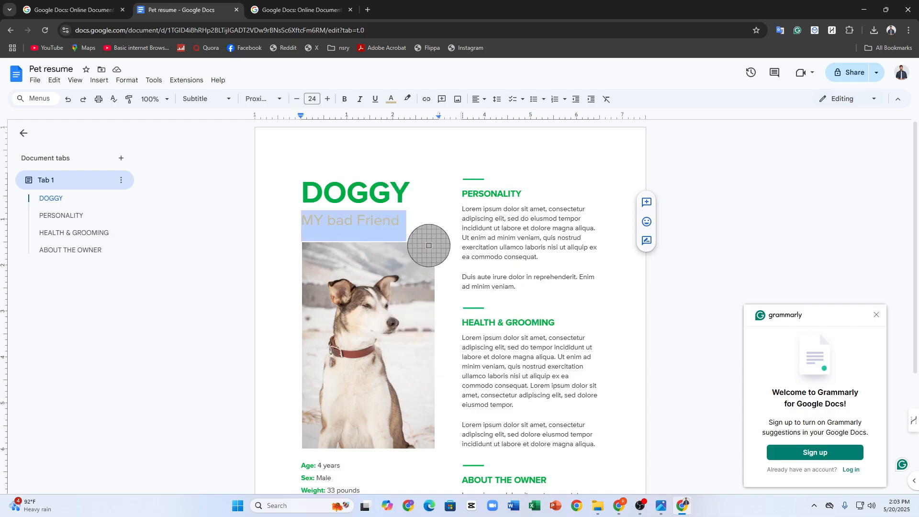
click(473, 192)
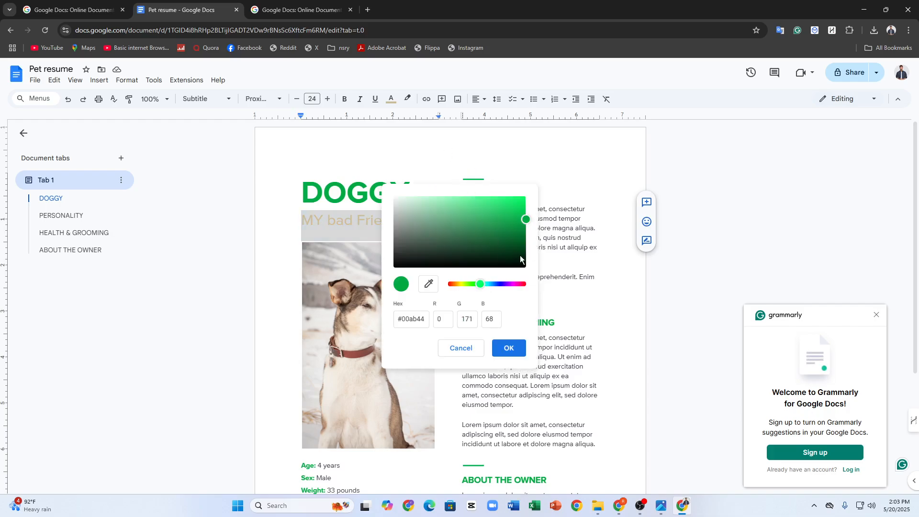
Shift the custom colour to purple, set red to 162 for hex #a2157e, and apply it to the subtitle.
mouse_move(524, 224)
mouse_down()
mouse_move(493, 205)
mouse_move(508, 225)
mouse_up()
drag(481, 286, 512, 285)
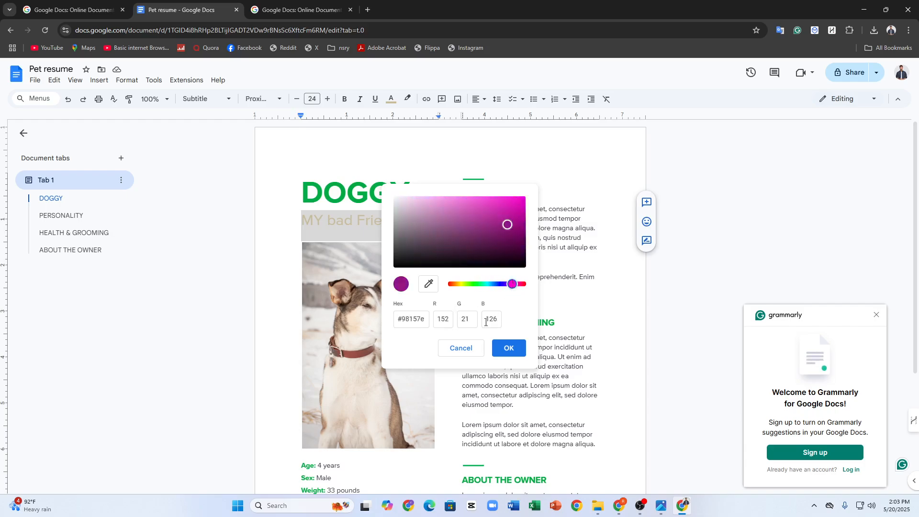
click(448, 315)
text(162)
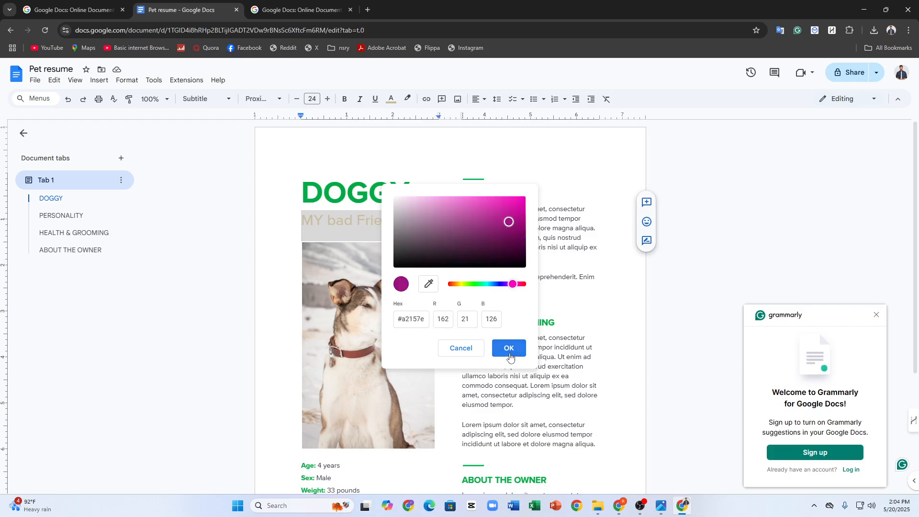
click(509, 354)
click(391, 191)
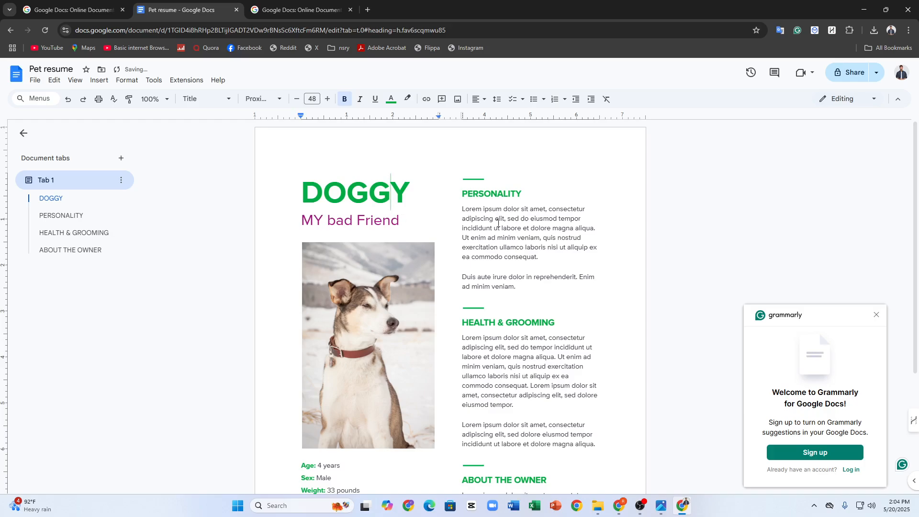
Dismiss the Grammarly welcome pop-up.
scroll(405, 218, down, 4)
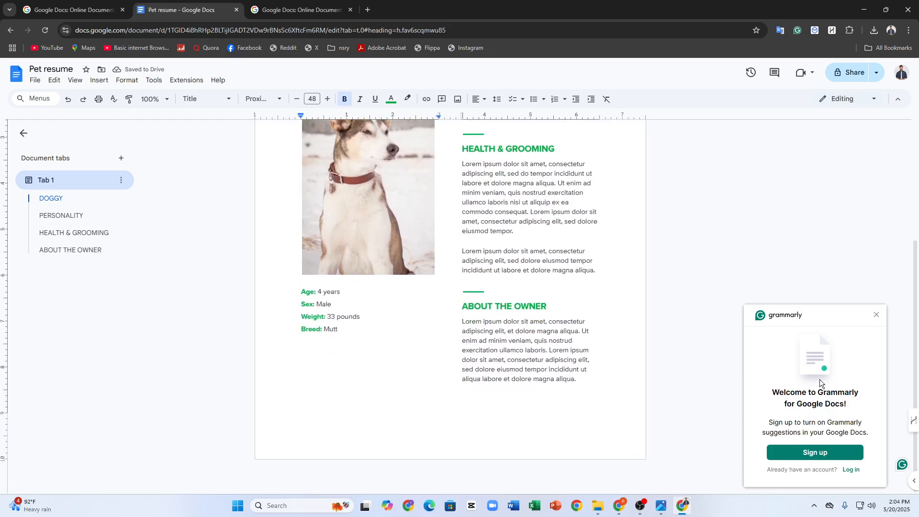
click(875, 312)
scroll(692, 289, up, 4)
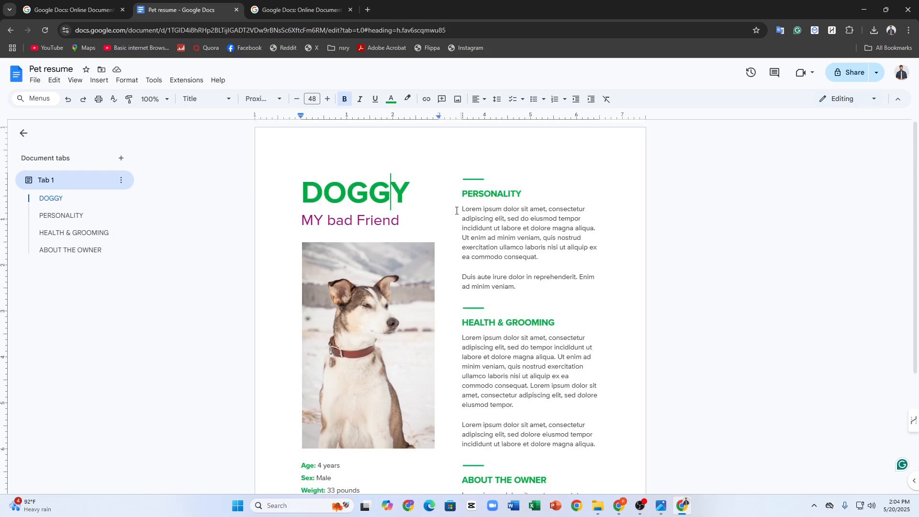
Apply the Pacifico font to the first body paragraph under PERSONALITY.
drag(461, 207, 577, 270)
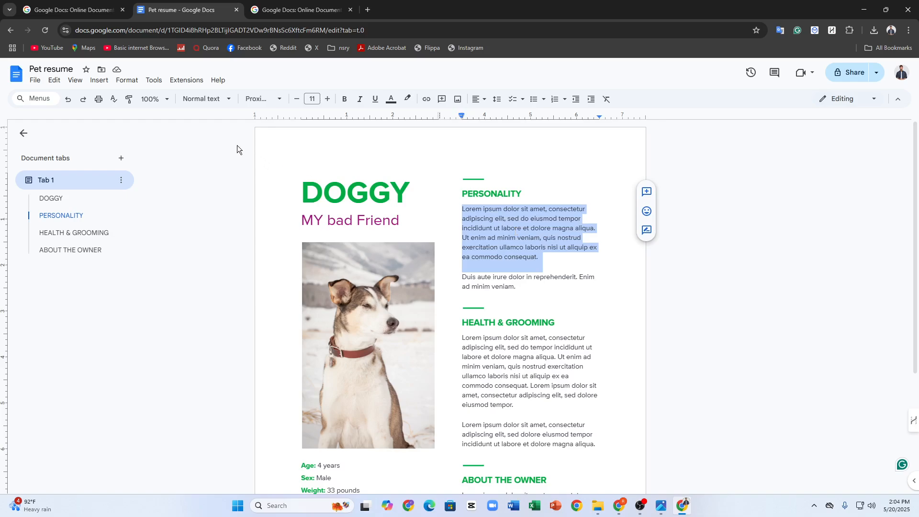
click(263, 100)
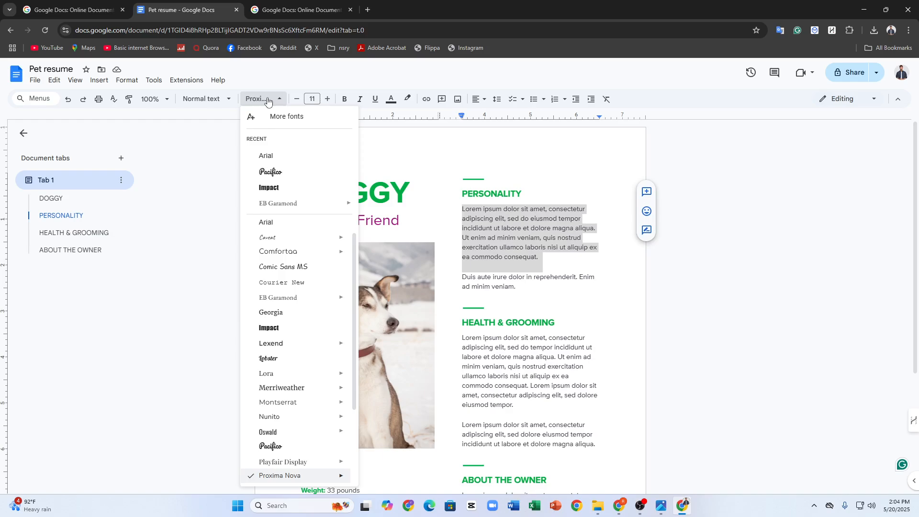
click(263, 100)
click(263, 99)
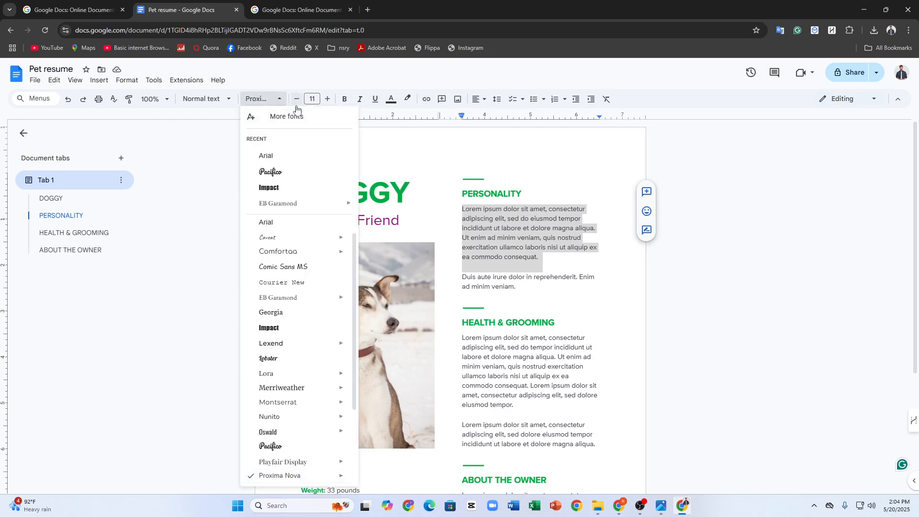
click(252, 102)
click(251, 102)
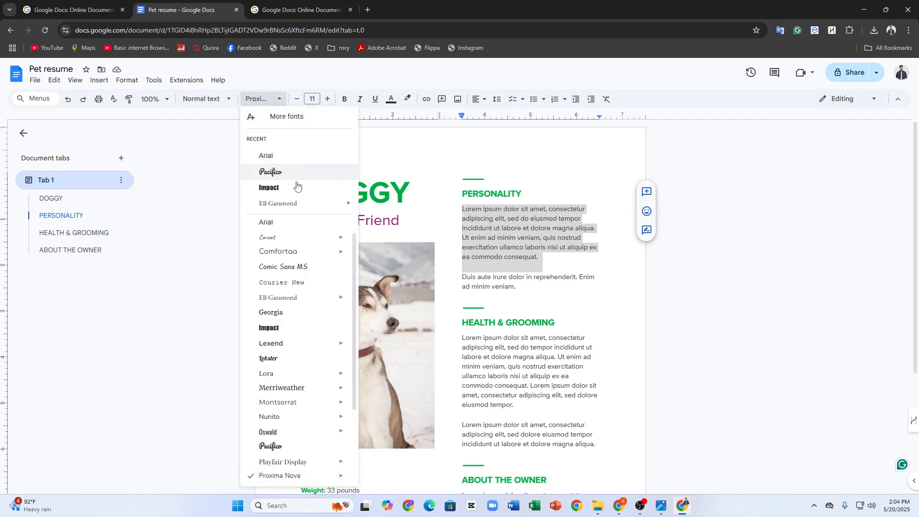
scroll(304, 236, down, 3)
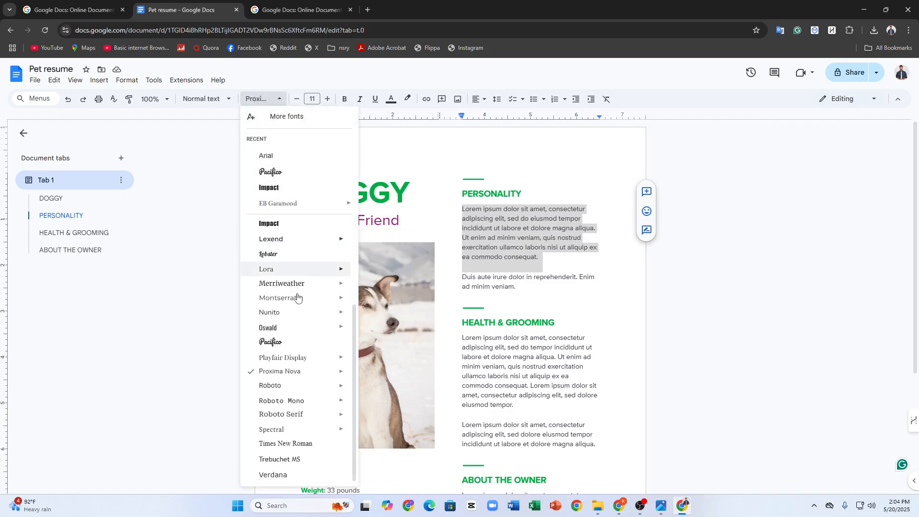
click(302, 341)
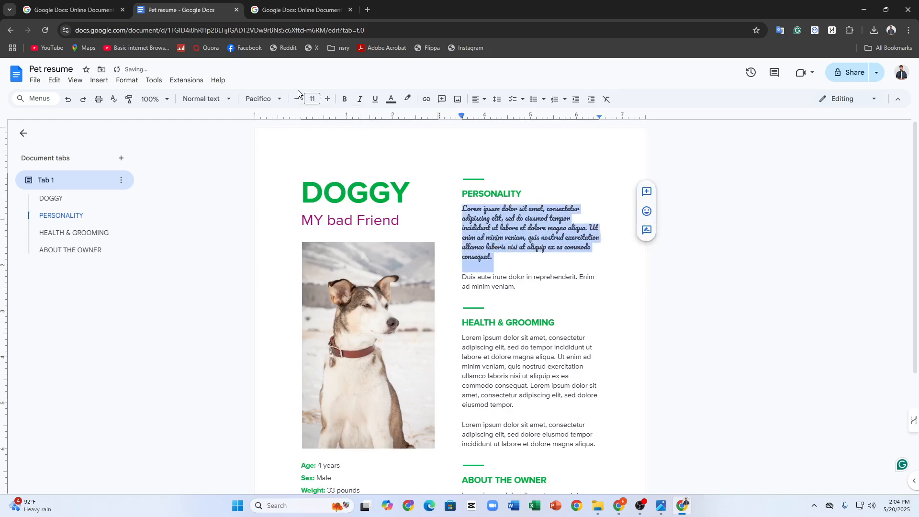
Change the font of the first PERSONALITY paragraph to Impact and deselect the text.
click(205, 99)
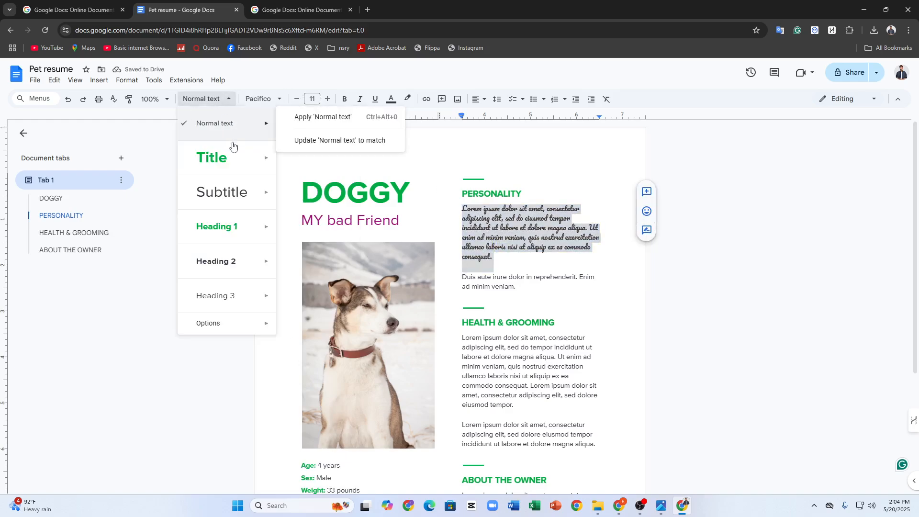
click(255, 99)
scroll(280, 252, down, 1)
click(281, 301)
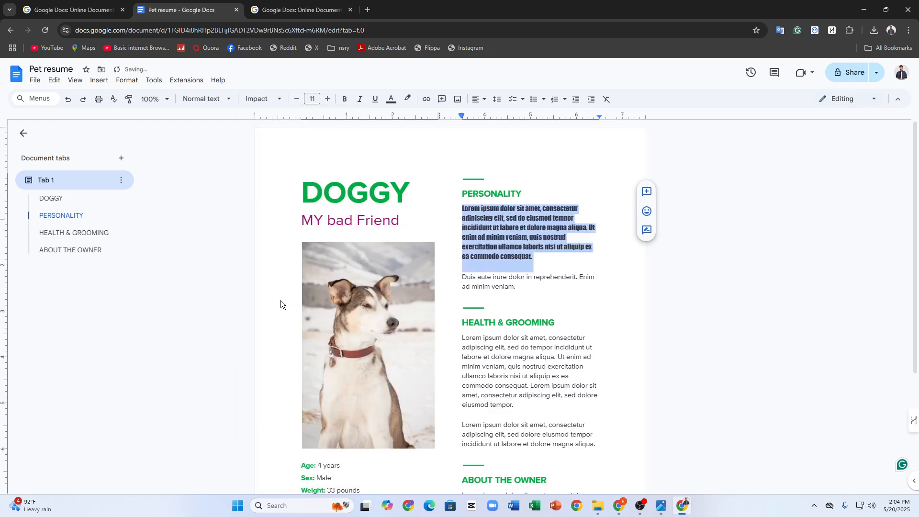
click(495, 230)
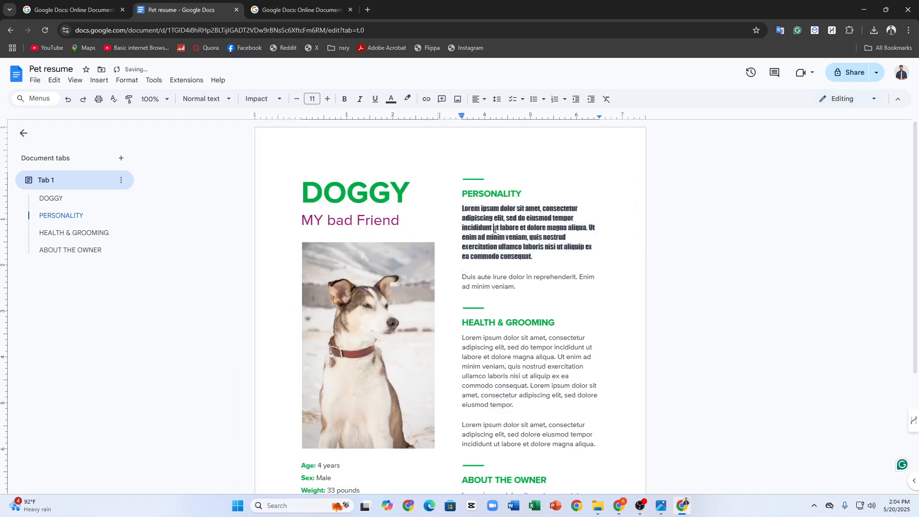
click(263, 99)
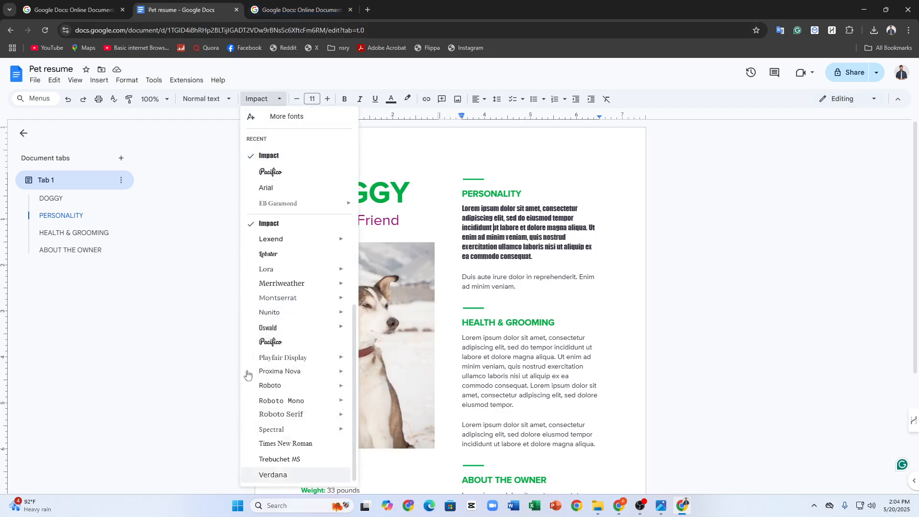
click(117, 350)
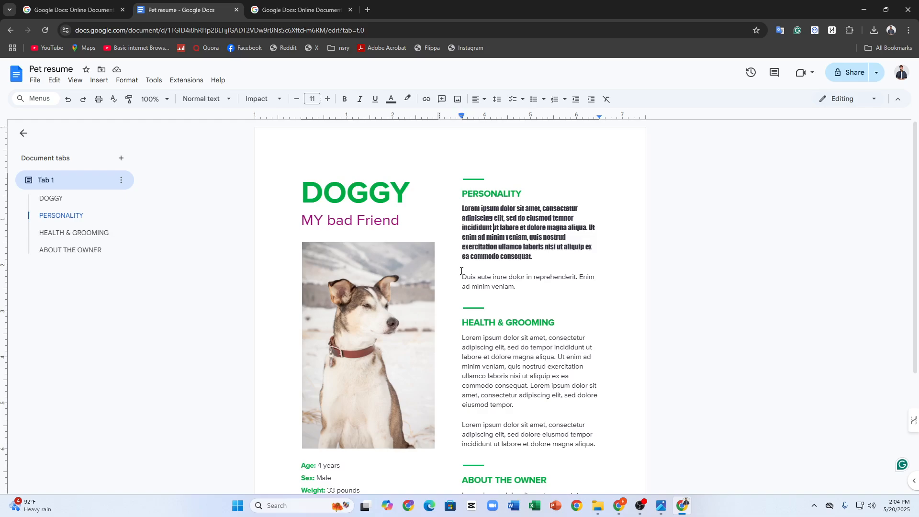
scroll(527, 263, down, 3)
scroll(526, 254, up, 4)
Select the HEALTH & GROOMING heading and enlarge its font by four size increments.
drag(459, 324, 549, 326)
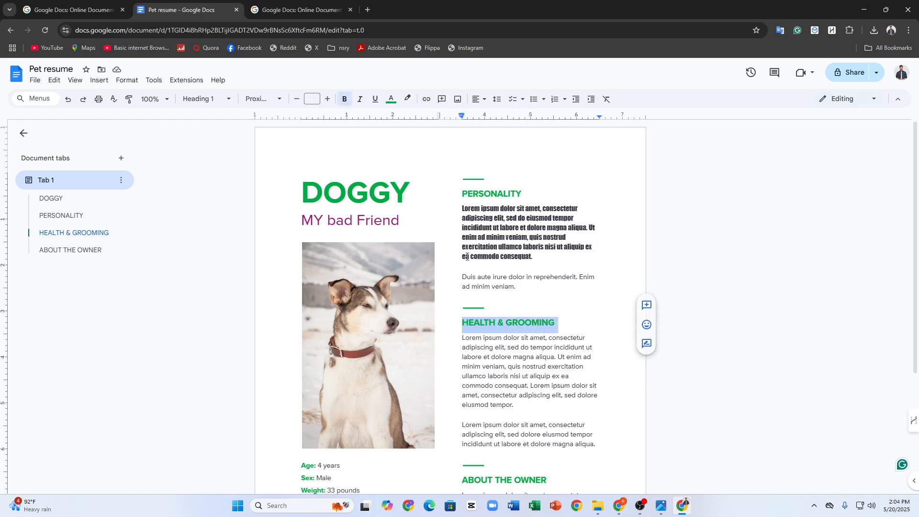
click(503, 340)
triple_click(508, 322)
click(327, 99)
click(328, 99)
click(327, 99)
click(328, 99)
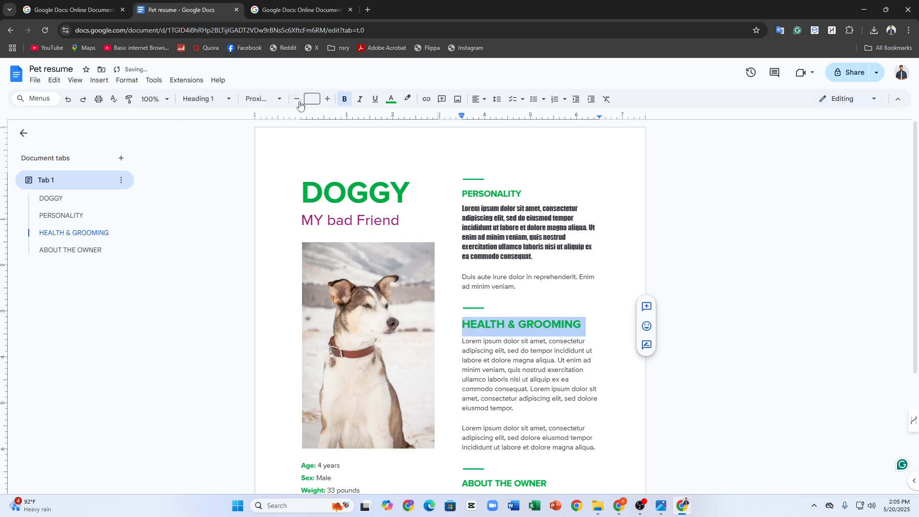
Shrink the HEALTH & GROOMING heading by nine font size increments.
click(296, 100)
click(296, 99)
click(296, 99)
click(296, 99)
click(296, 99)
click(296, 99)
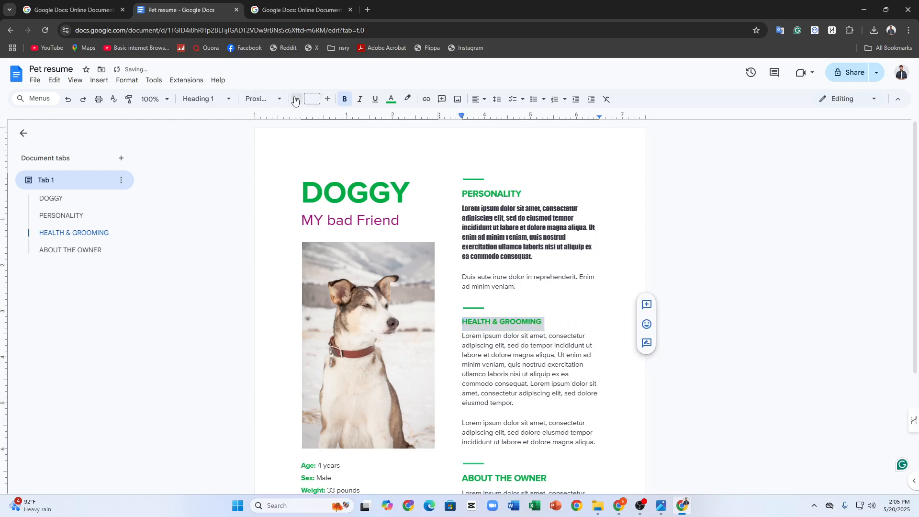
click(296, 100)
click(296, 99)
click(296, 99)
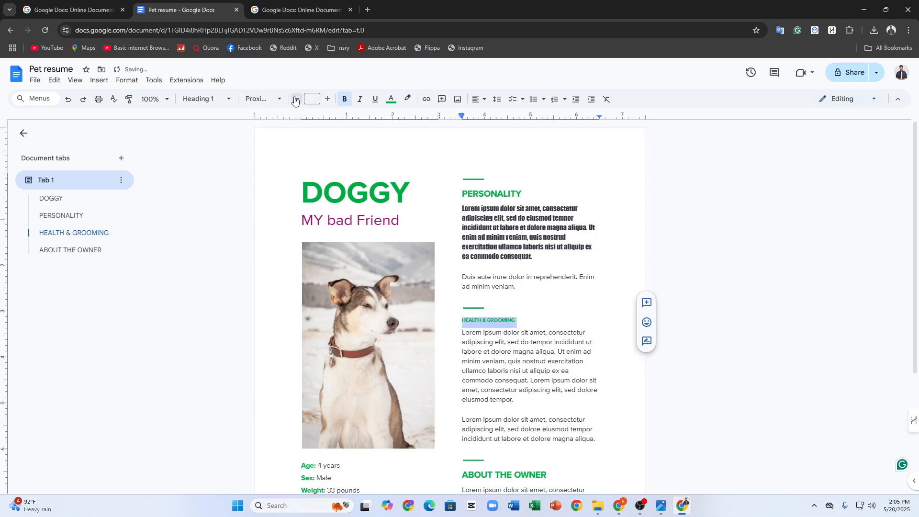
Enlarge the HEALTH & GROOMING heading again by six font size increments.
click(327, 100)
click(327, 100)
click(327, 100)
click(327, 100)
click(327, 100)
click(328, 101)
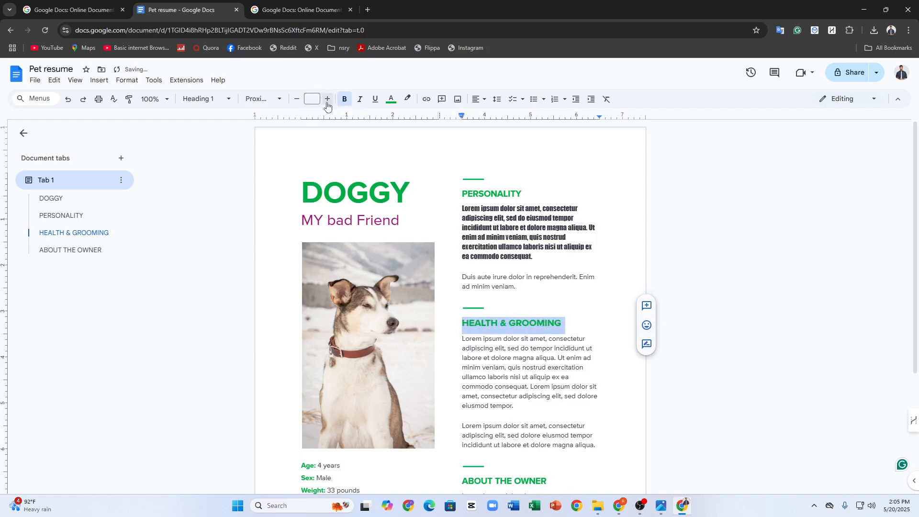
Try font sizes 60 and 40 on the HEALTH & GROOMING heading.
click(309, 99)
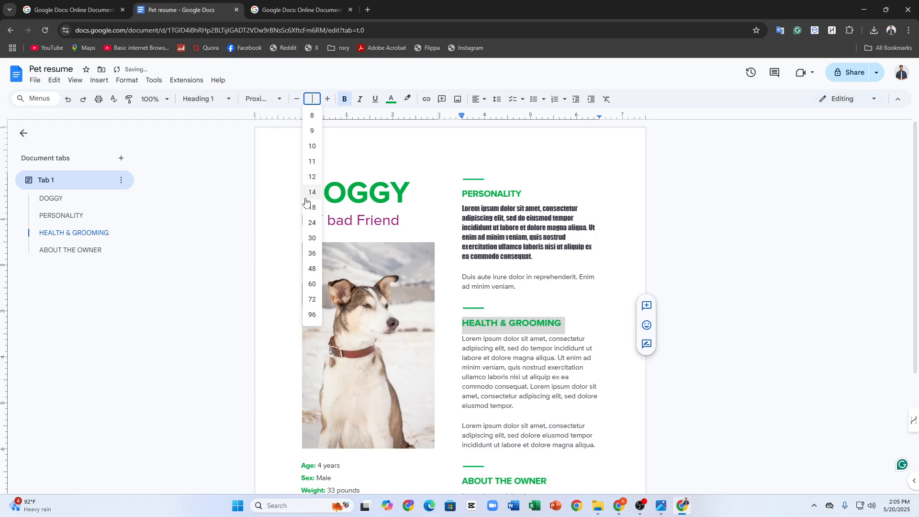
click(310, 284)
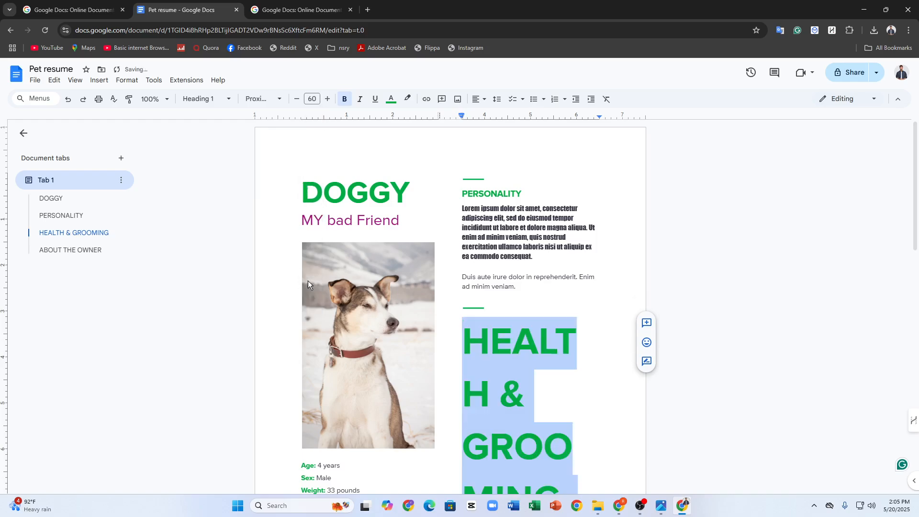
click(312, 99)
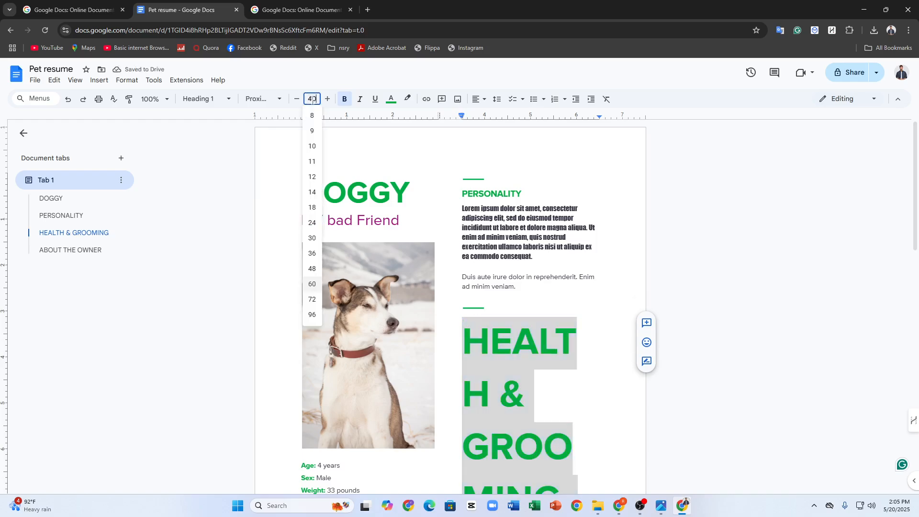
text(40)
key(Return)
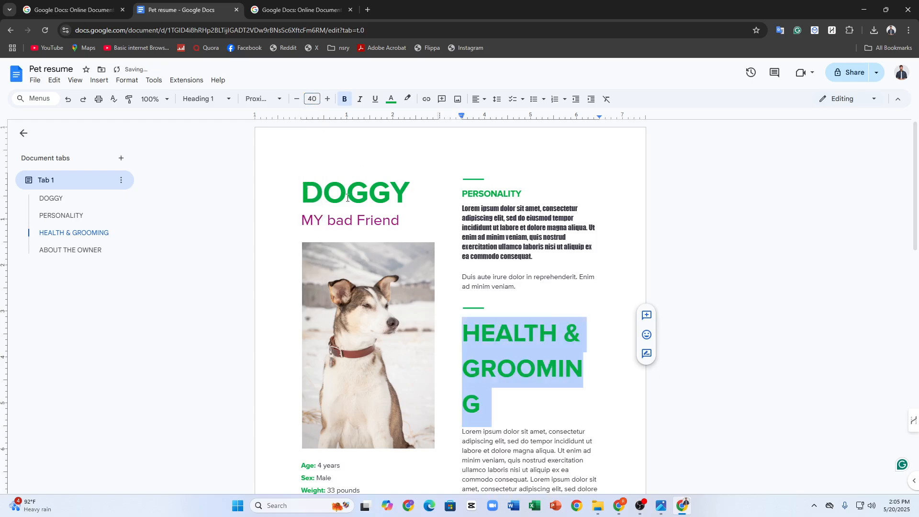
Set the font size of the HEALTH & GROOMING heading to 32 and deselect it.
click(312, 99)
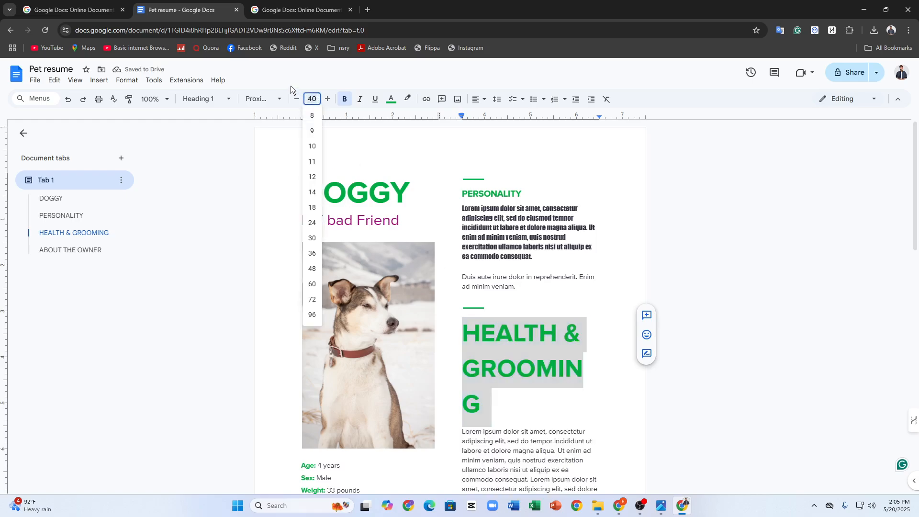
key(Return)
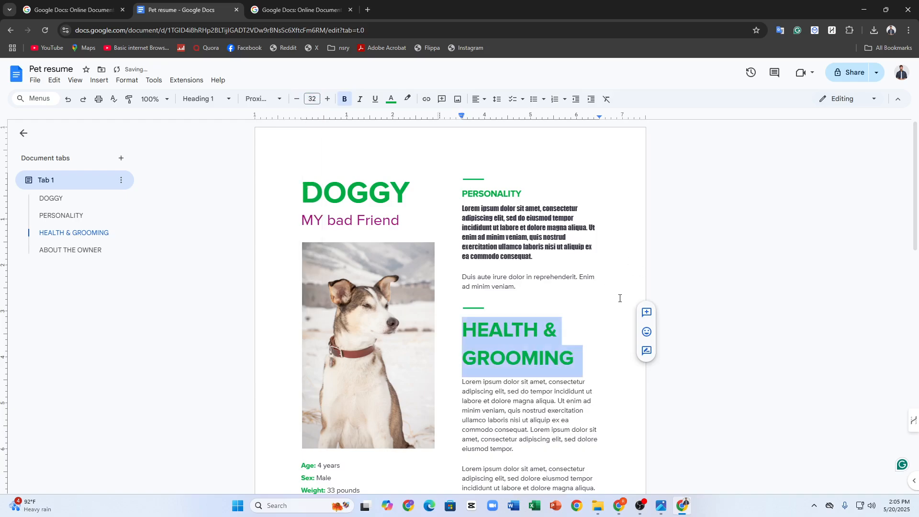
click(577, 325)
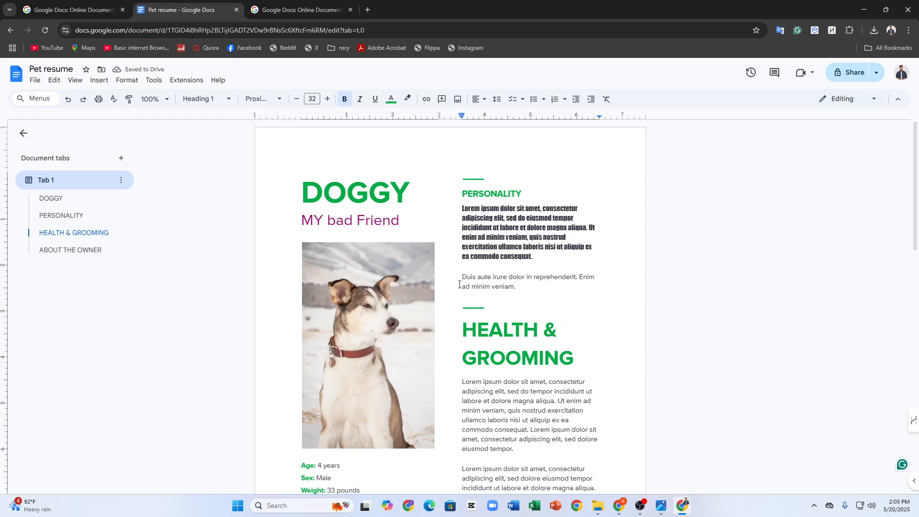
Italicize the subtitle "MY bad Friend" below the DOGGY title.
drag(299, 219, 283, 253)
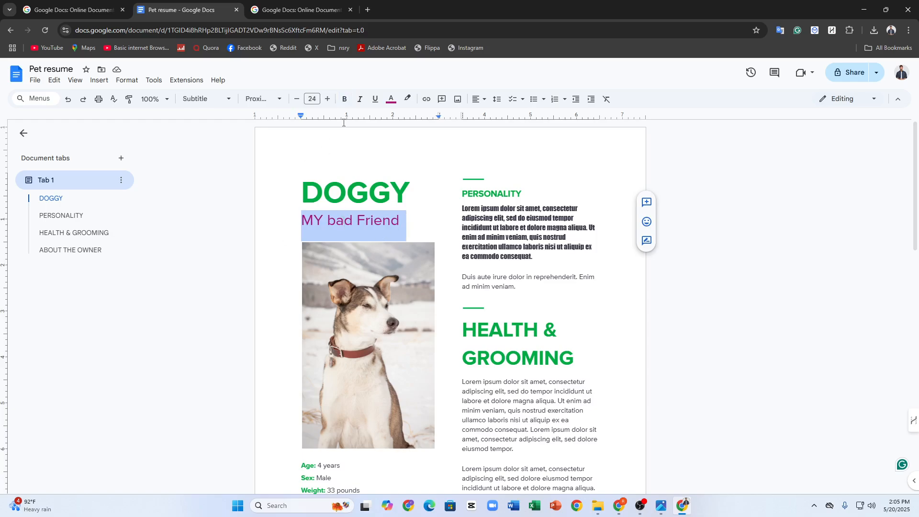
click(359, 100)
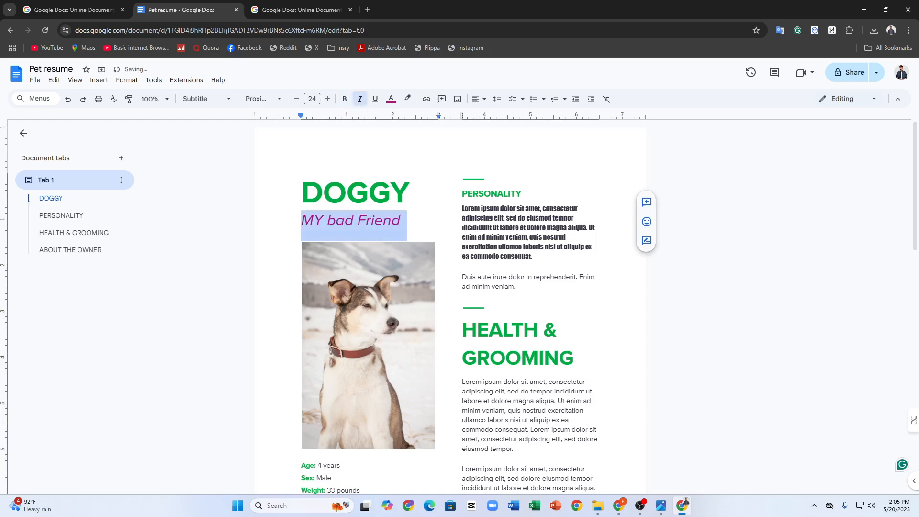
click(345, 220)
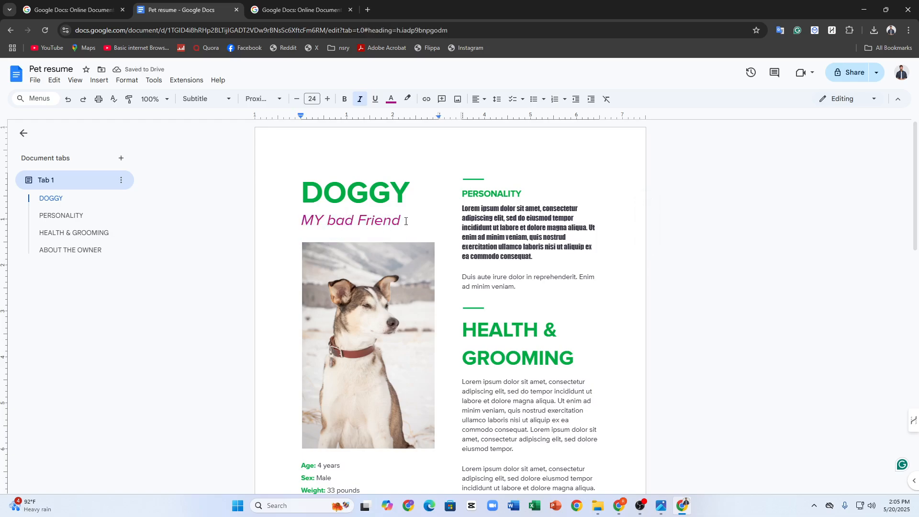
Underline the subtitle "MY bad Friend" and make it bold.
drag(405, 222, 298, 214)
click(344, 213)
click(369, 225)
triple_click(368, 221)
click(377, 101)
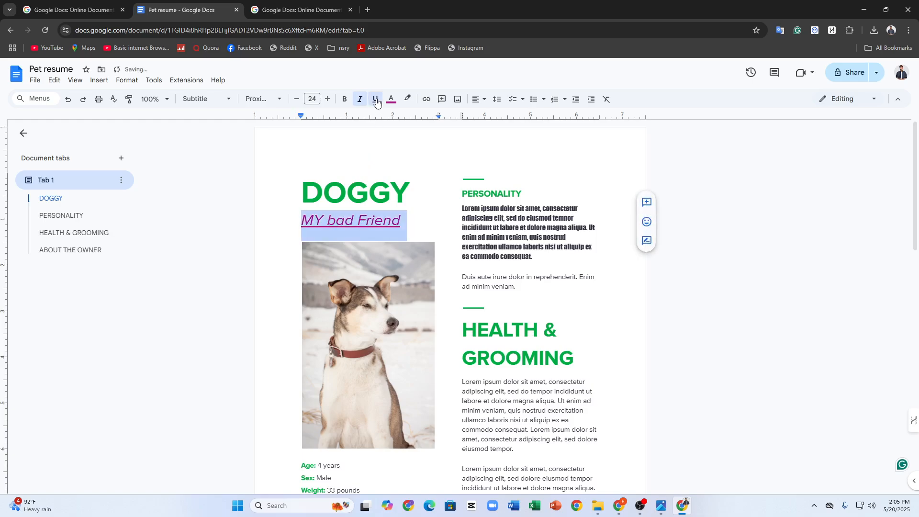
click(348, 99)
click(349, 221)
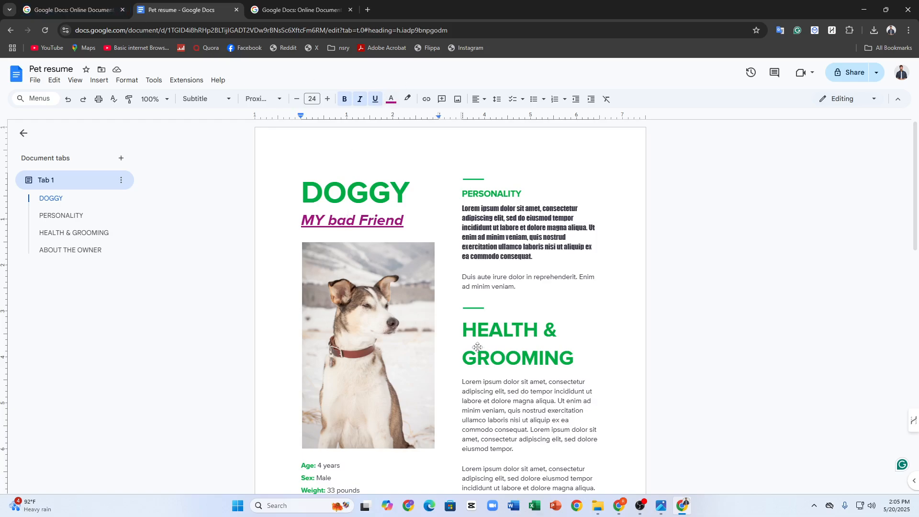
Highlight the ABOUT THE OWNER heading with a custom light blue, hex #849afc.
scroll(478, 348, down, 5)
scroll(509, 220, up, 3)
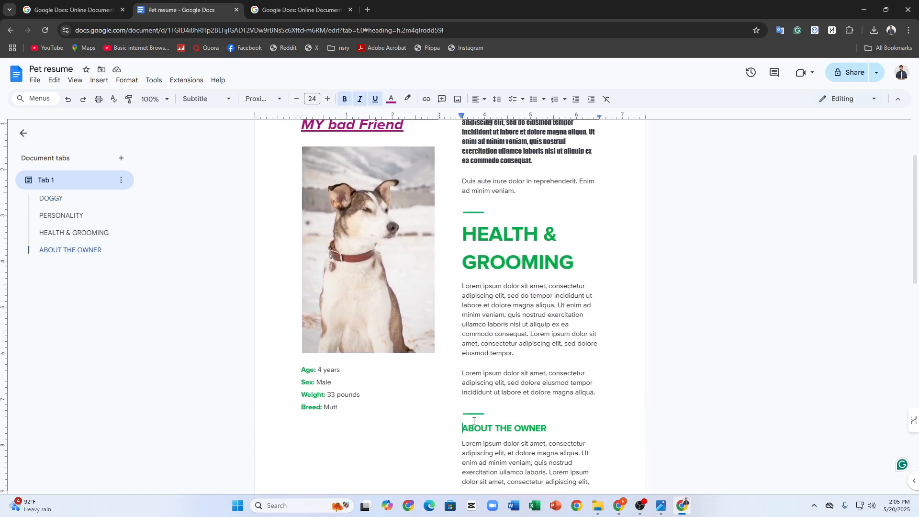
drag(463, 430, 547, 427)
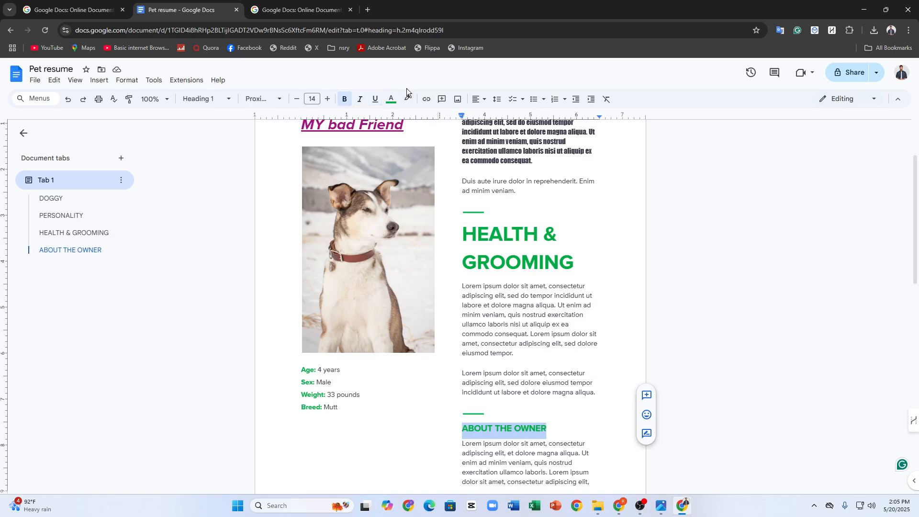
click(407, 101)
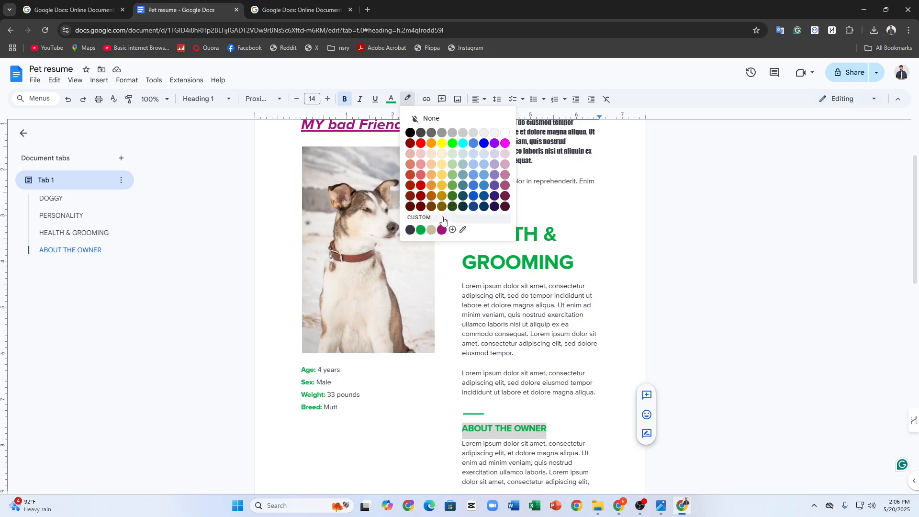
click(452, 230)
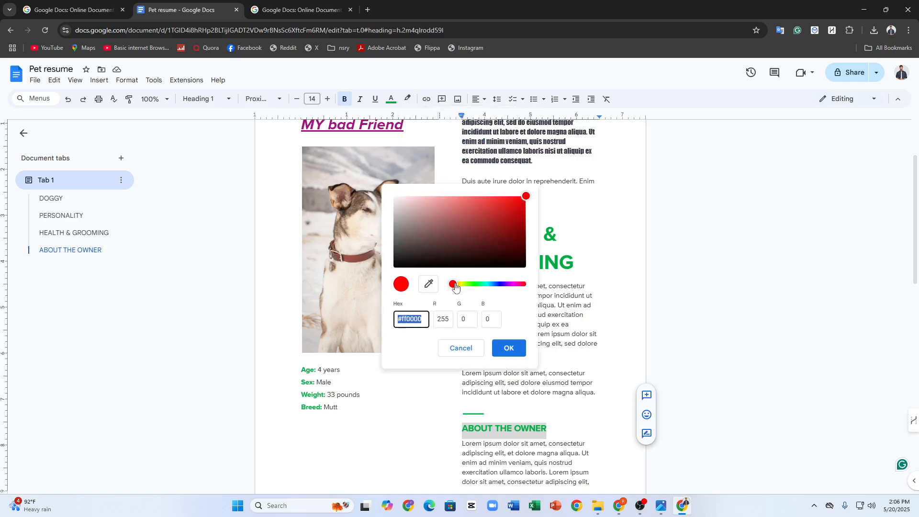
drag(458, 284, 475, 284)
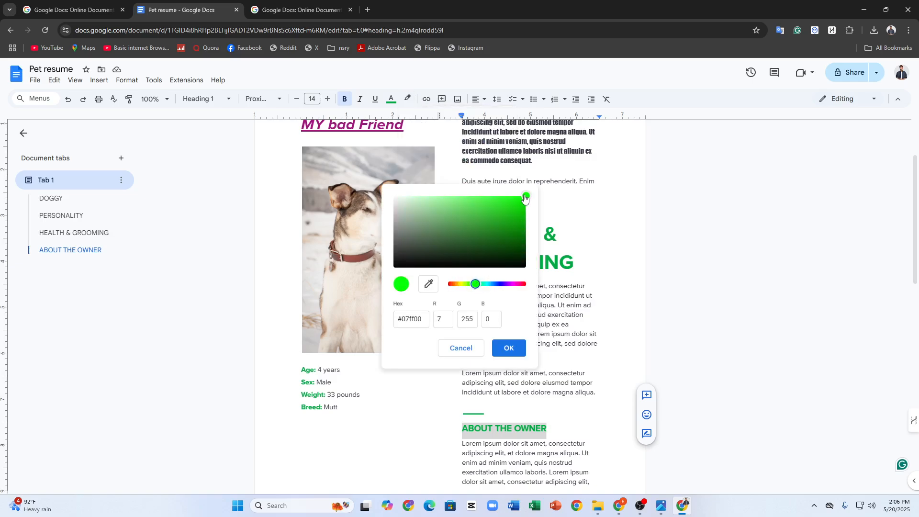
drag(526, 198, 496, 203)
drag(475, 284, 499, 282)
click(495, 211)
drag(496, 211, 457, 197)
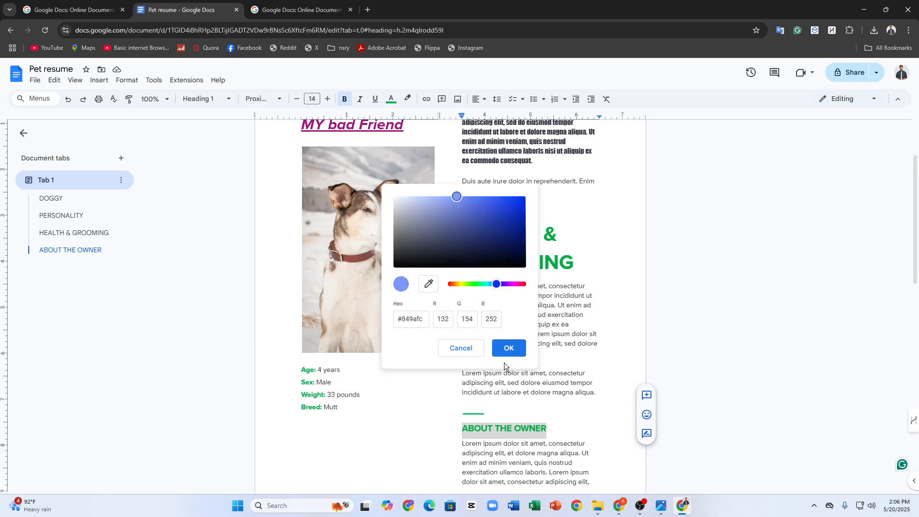
click(509, 348)
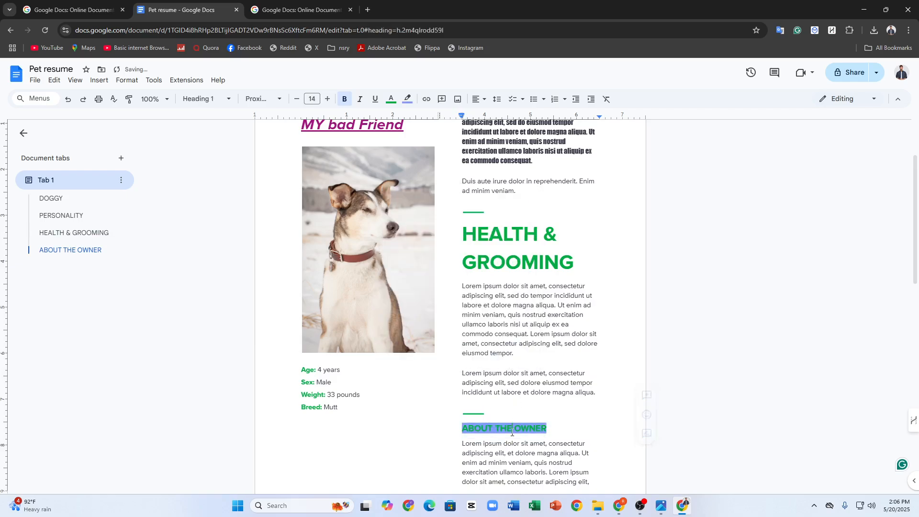
Change the highlight colour of the ABOUT THE OWNER heading to light yellow and deselect the heading.
drag(551, 428, 468, 427)
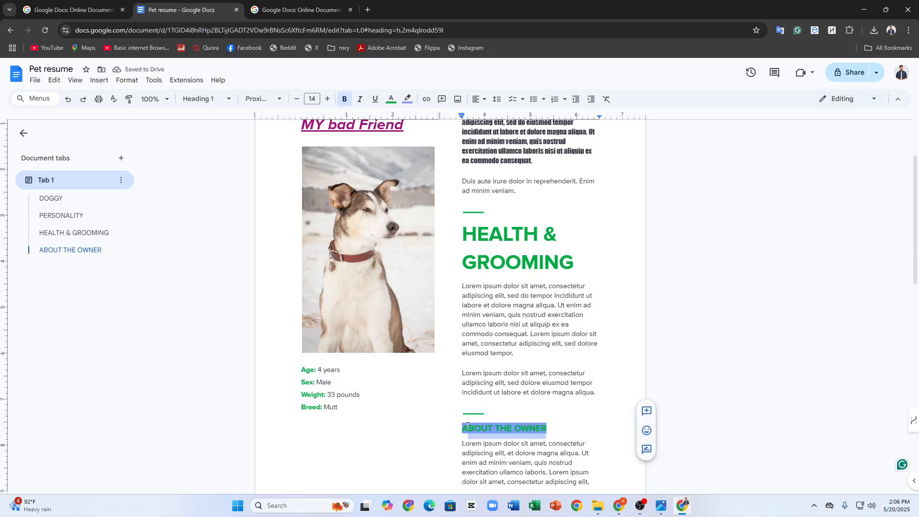
click(407, 100)
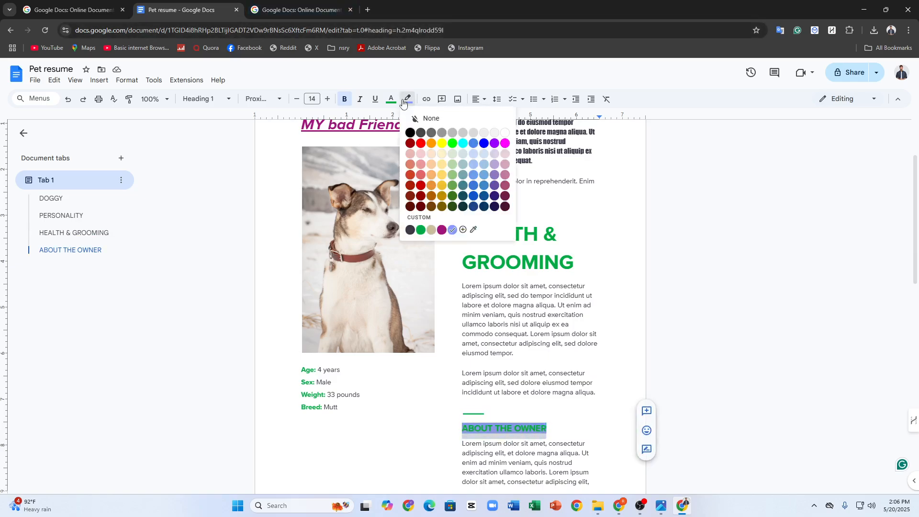
click(443, 159)
click(586, 393)
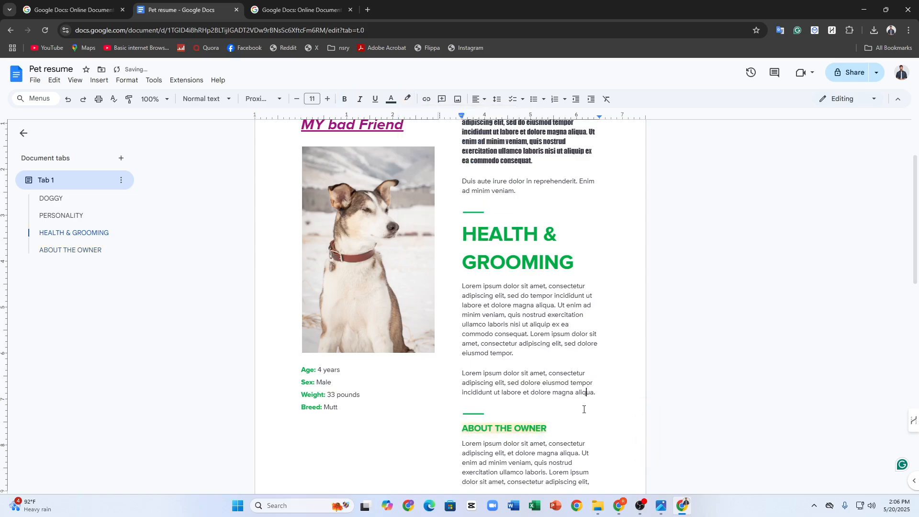
scroll(584, 386, down, 3)
scroll(487, 250, up, 4)
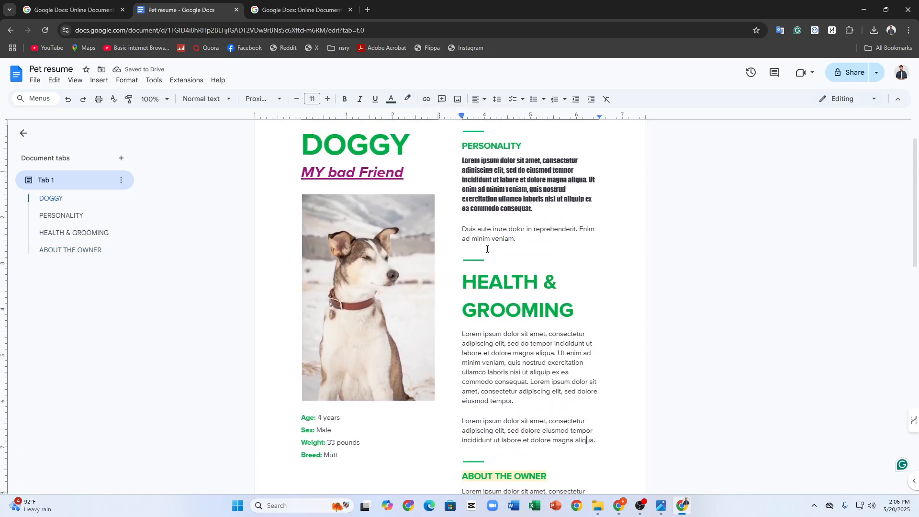
scroll(567, 418, down, 6)
scroll(316, 347, up, 7)
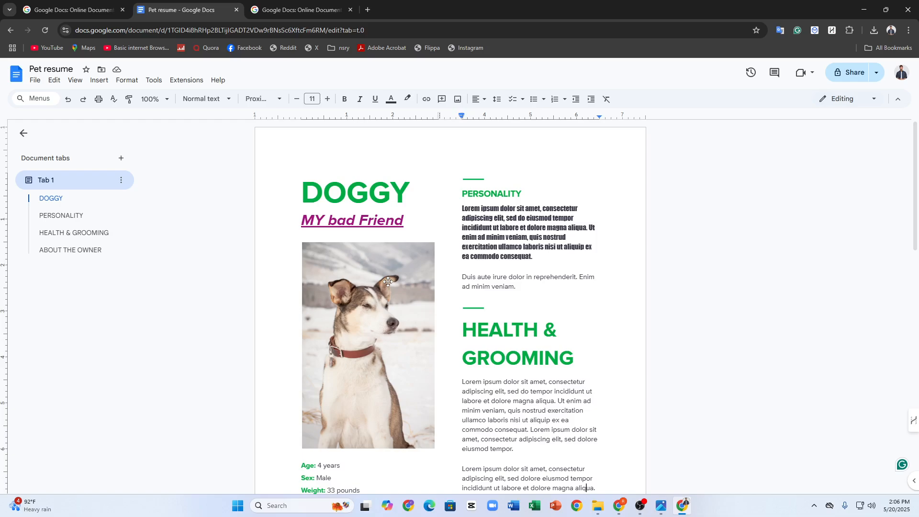
click(387, 284)
scroll(238, 289, down, 5)
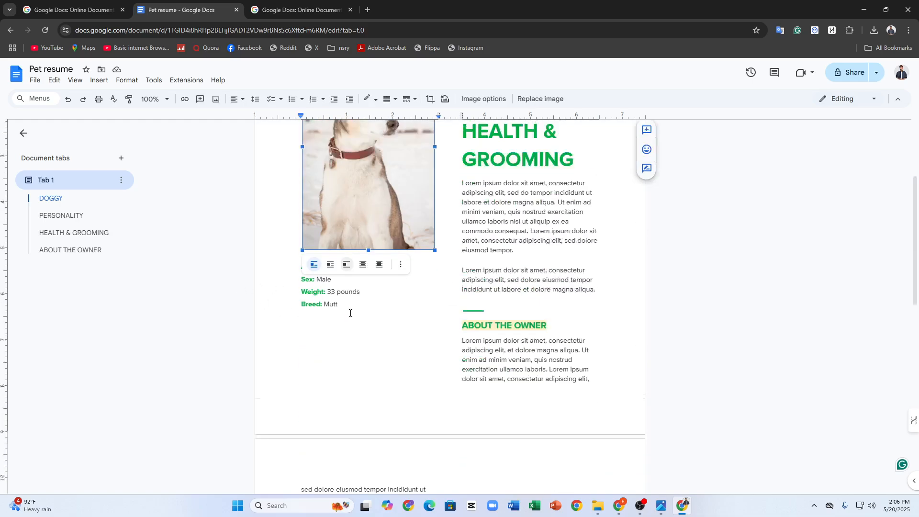
double_click(330, 264)
click(374, 301)
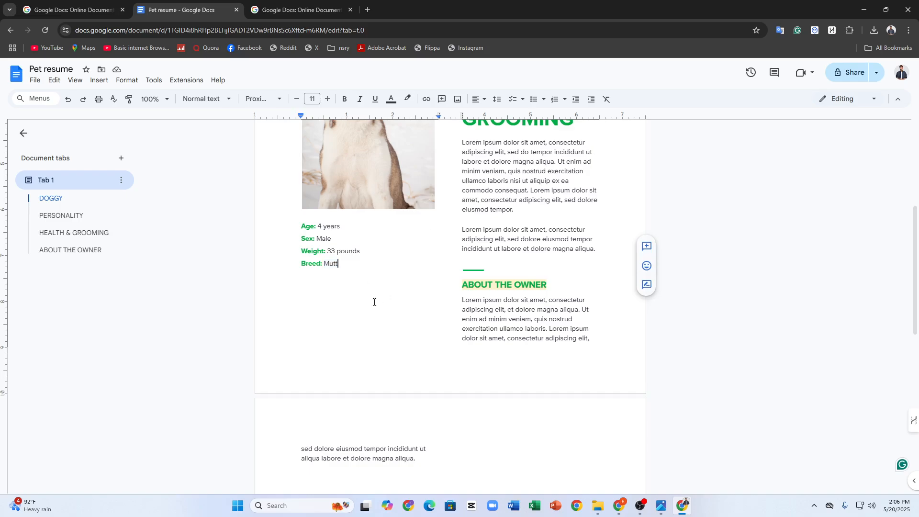
scroll(435, 382, down, 5)
scroll(334, 274, up, 10)
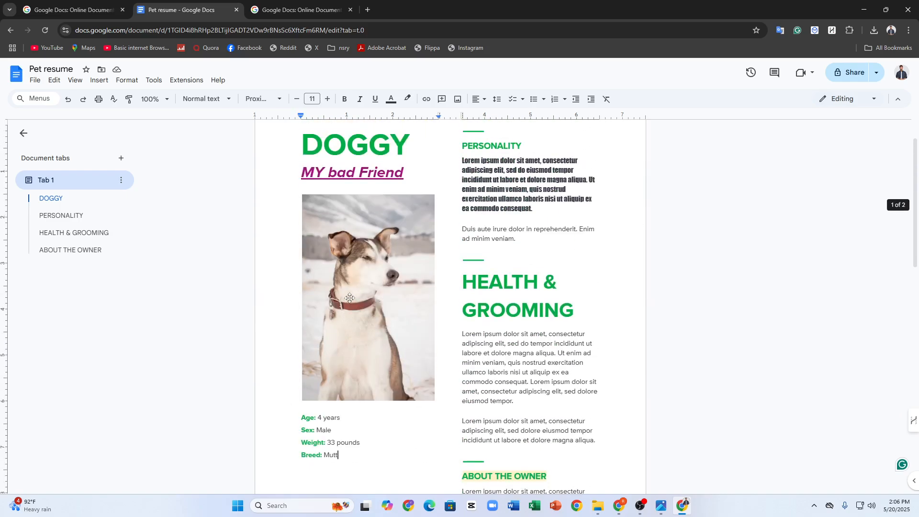
click(350, 298)
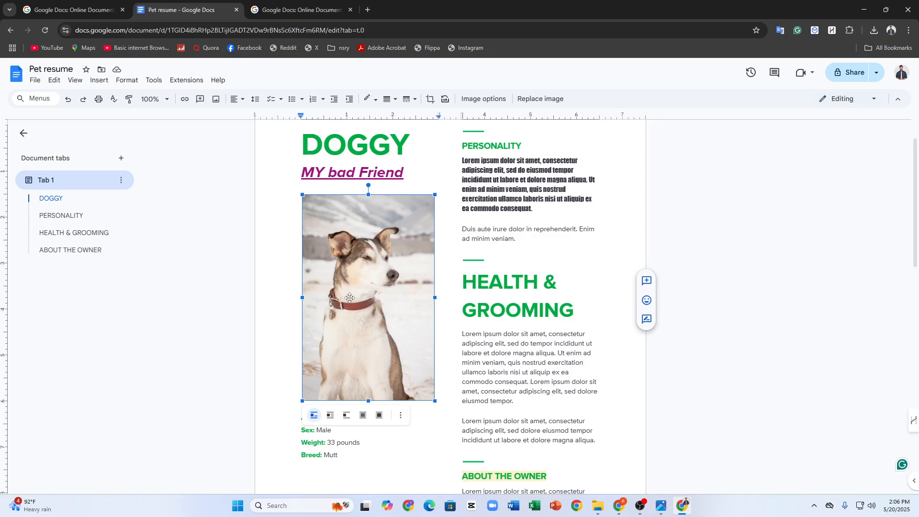
scroll(294, 287, down, 2)
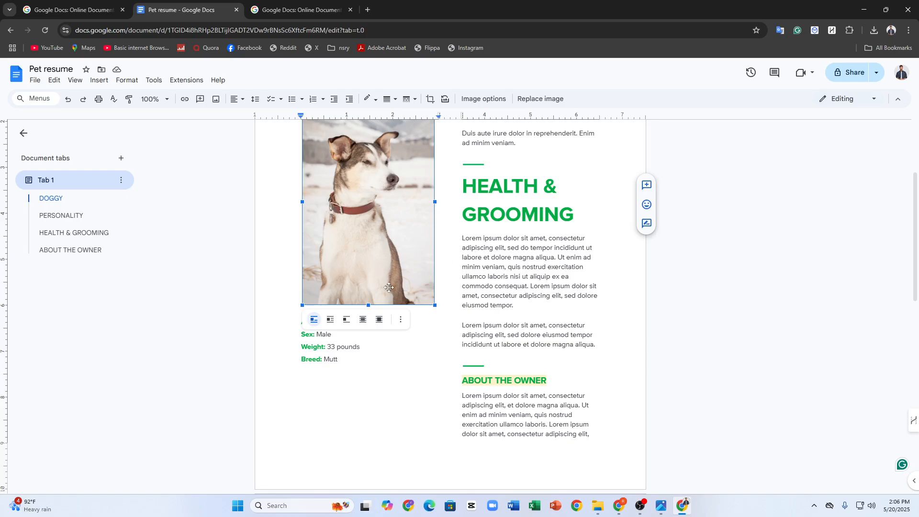
click(339, 439)
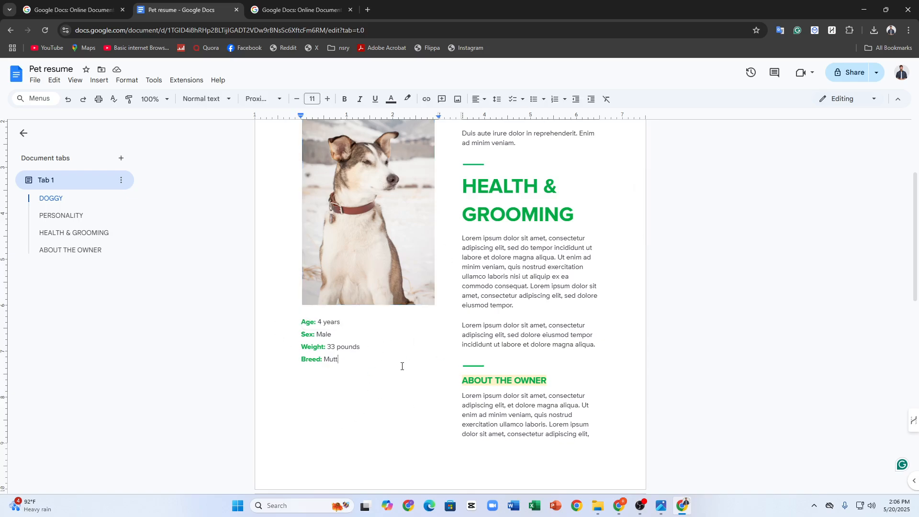
click(458, 100)
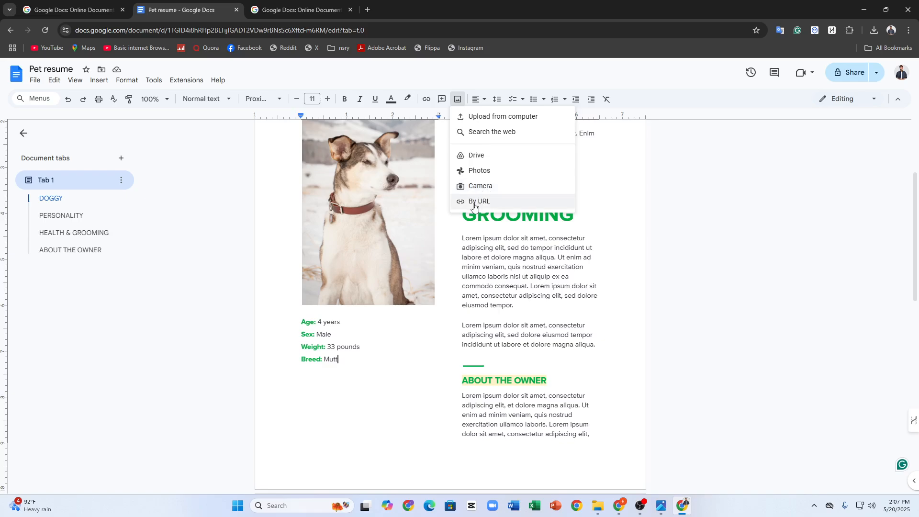
click(500, 117)
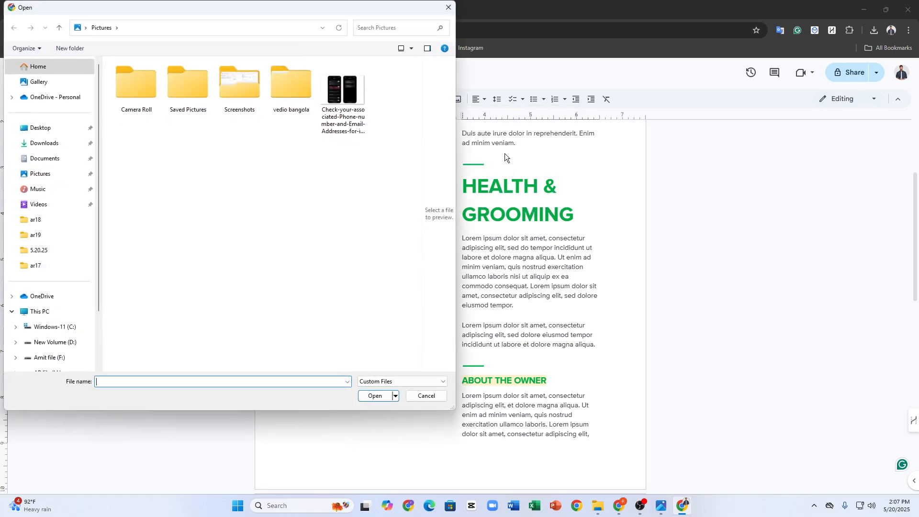
click(53, 174)
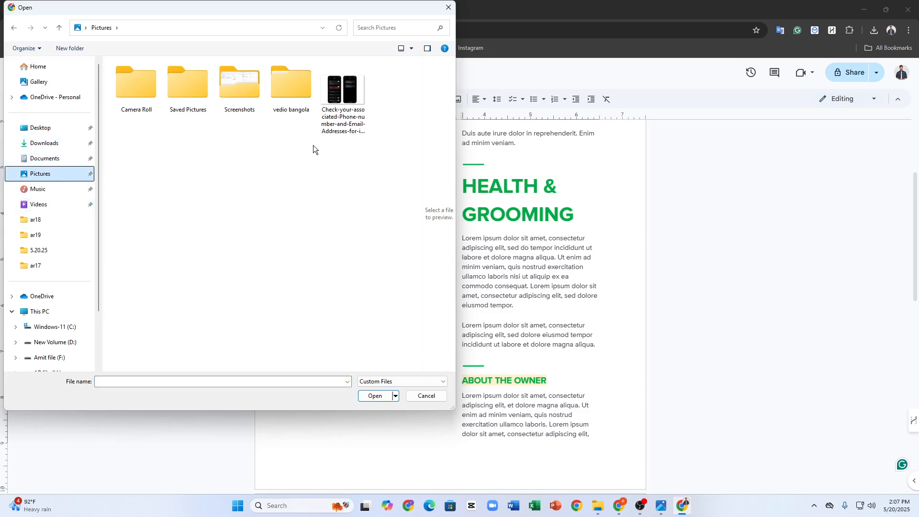
click(262, 107)
double_click(255, 108)
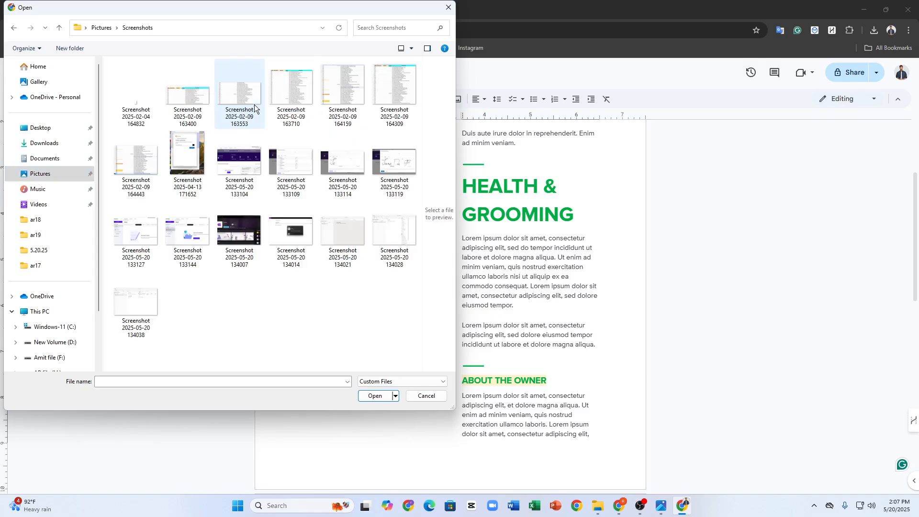
click(137, 115)
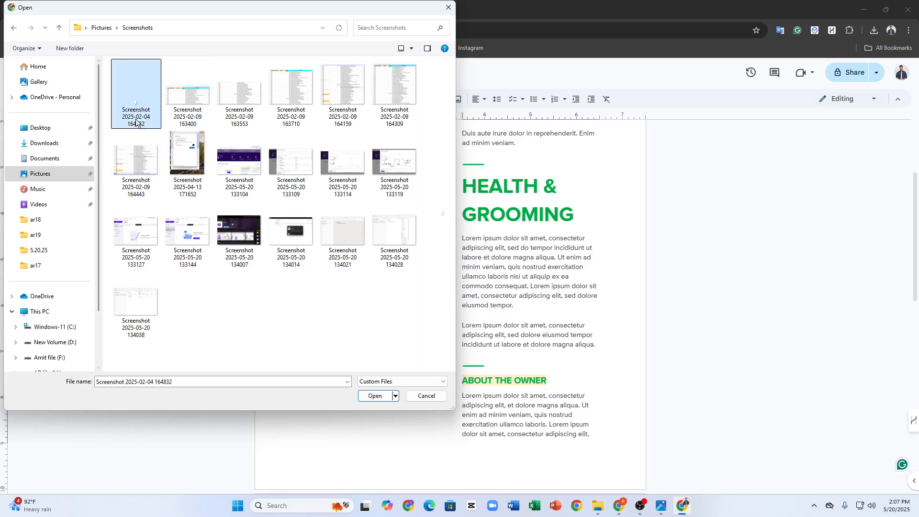
click(376, 395)
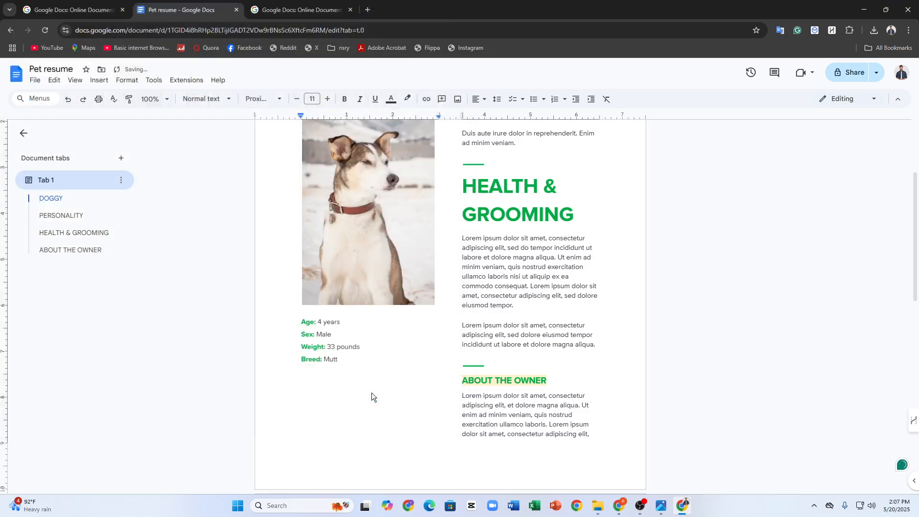
scroll(380, 356, up, 6)
click(457, 99)
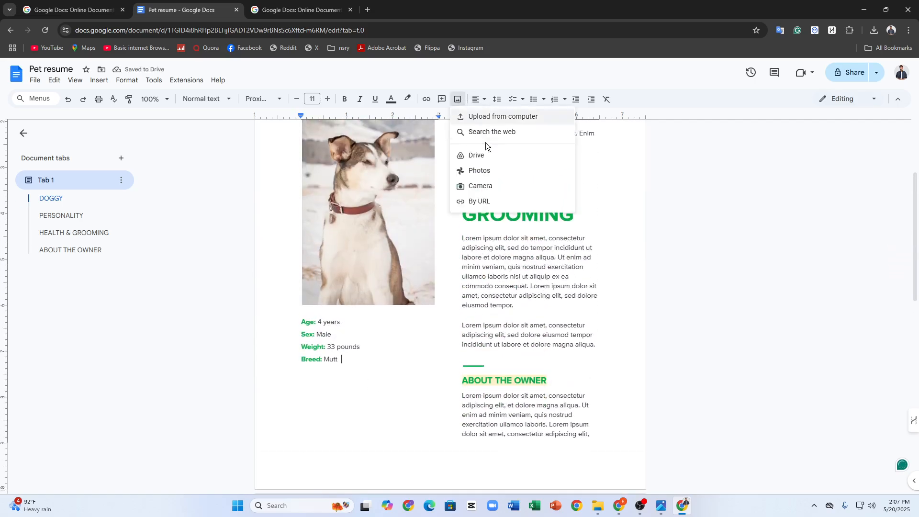
click(488, 118)
click(239, 161)
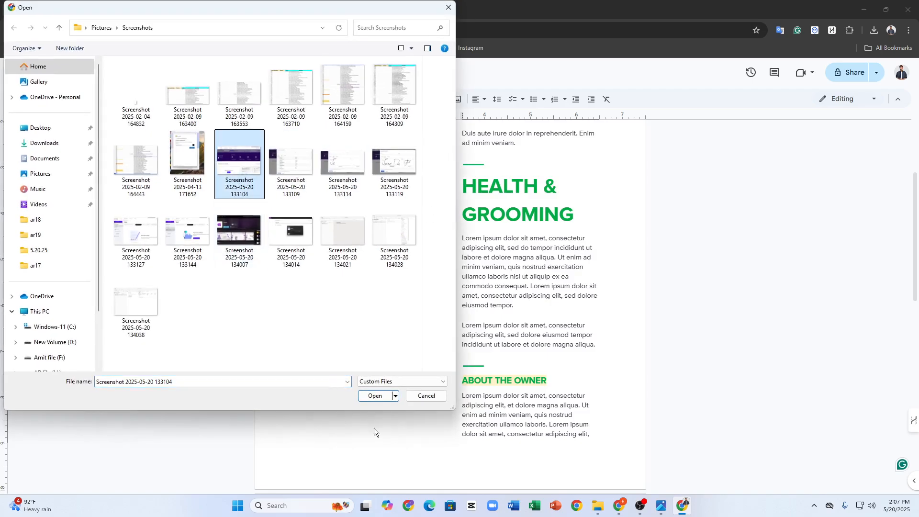
click(375, 396)
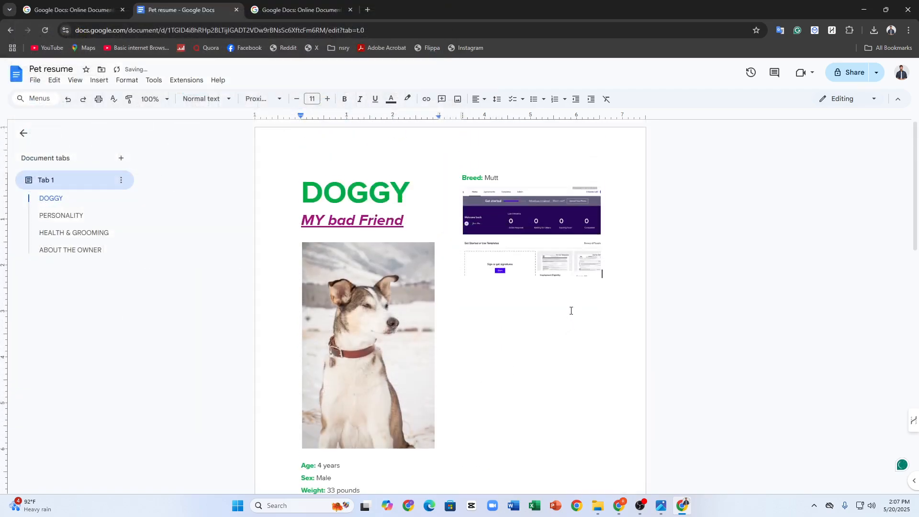
click(510, 269)
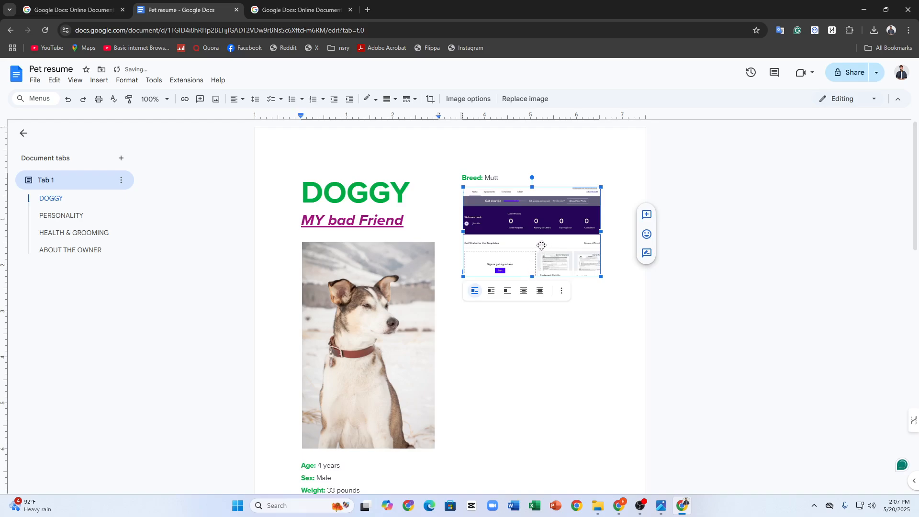
click(558, 296)
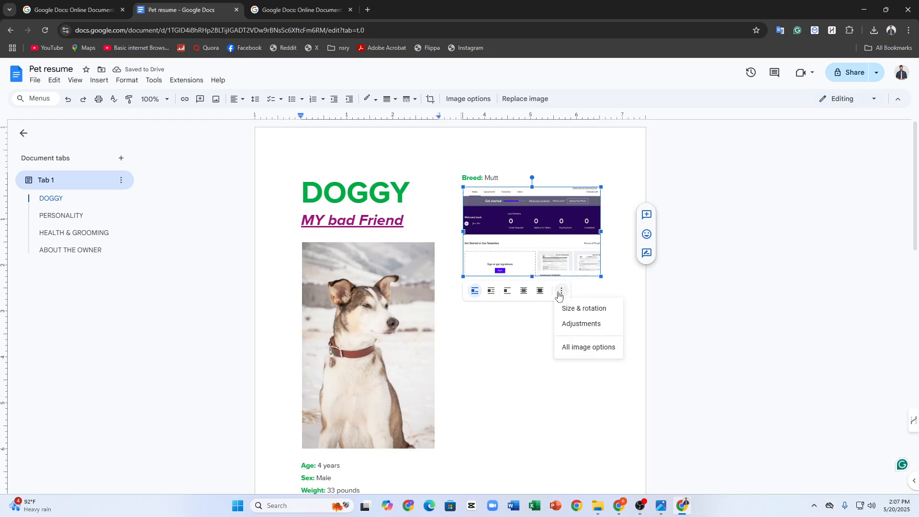
click(559, 296)
right_click(551, 257)
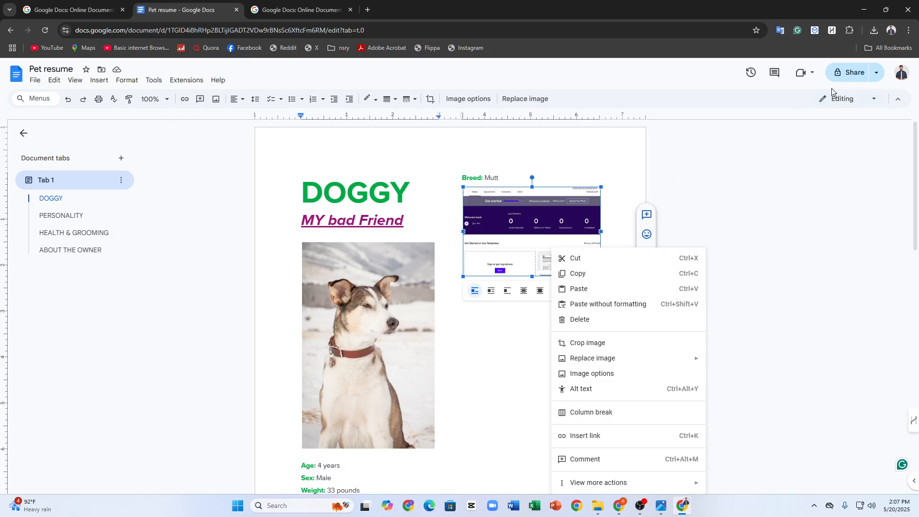
click(777, 154)
Set the newly inserted screenshot image to sit behind the text.
drag(555, 221, 521, 286)
scroll(518, 288, up, 1)
scroll(498, 295, down, 4)
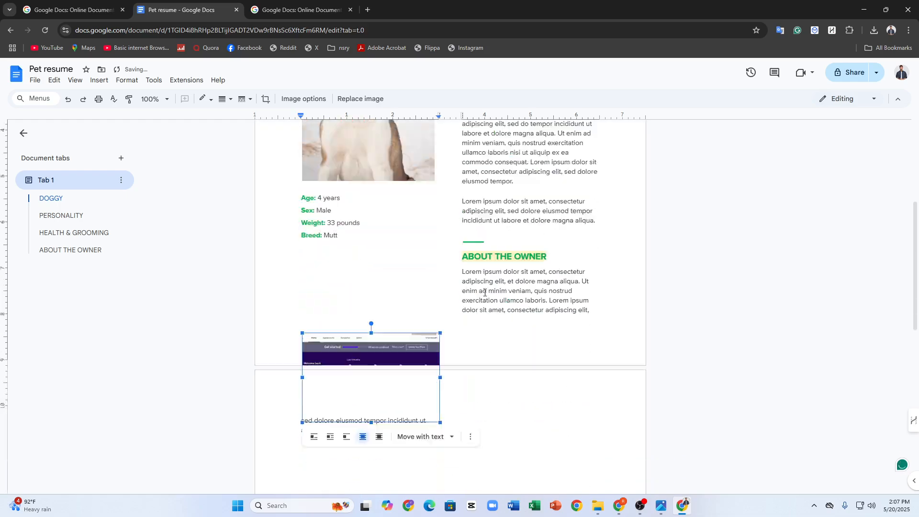
Shrink the inserted screenshot slightly and move it directly below the "Breed: Mutt" line.
click(373, 286)
click(359, 216)
drag(369, 232, 353, 210)
scroll(352, 180, up, 1)
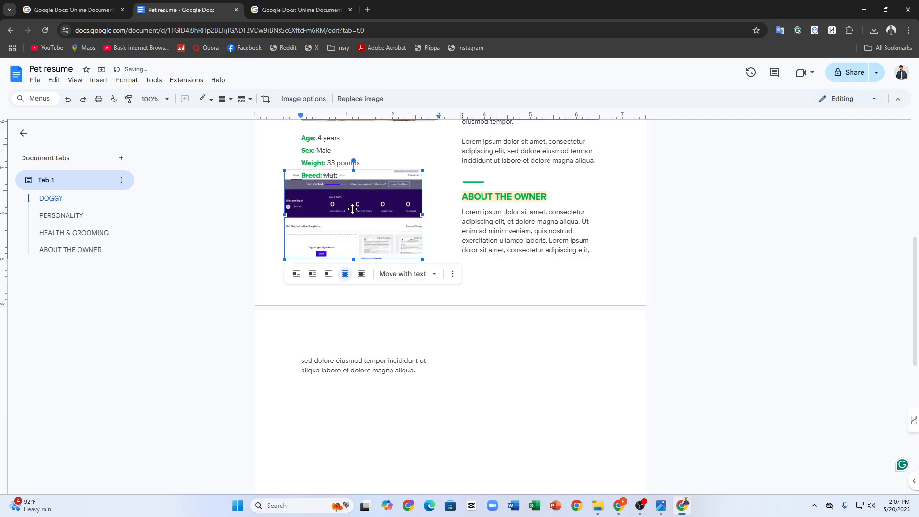
mouse_move(423, 259)
mouse_down()
mouse_move(382, 233)
mouse_move(409, 252)
mouse_up()
drag(369, 222, 381, 243)
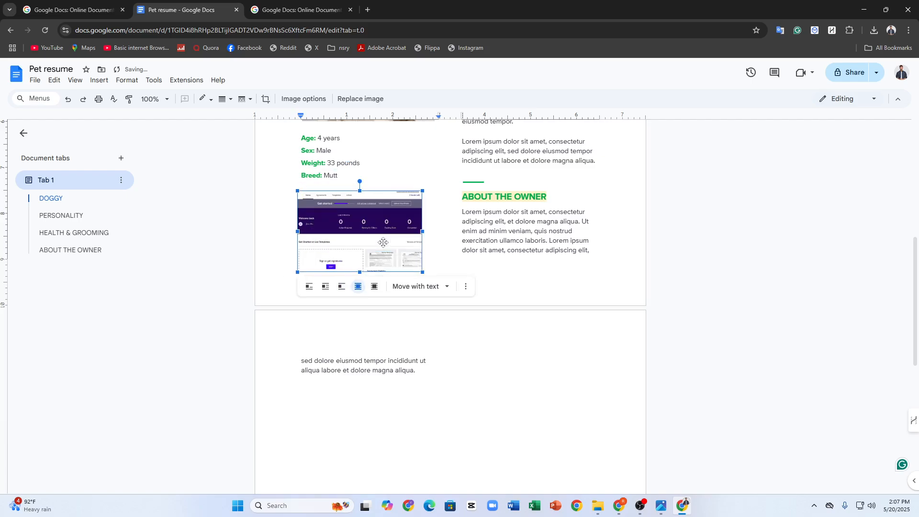
Try placing the screenshot below the Breed line in front of the text, and also in line with the text.
click(375, 288)
click(249, 291)
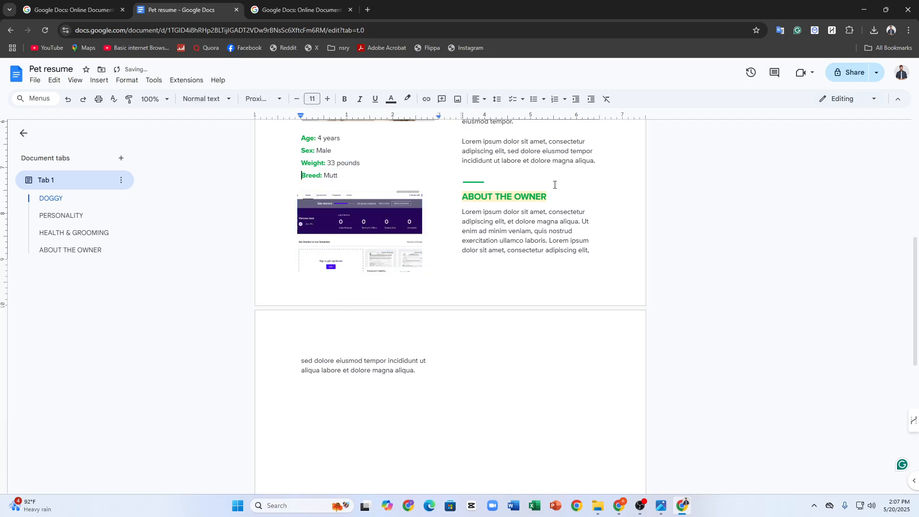
click(394, 245)
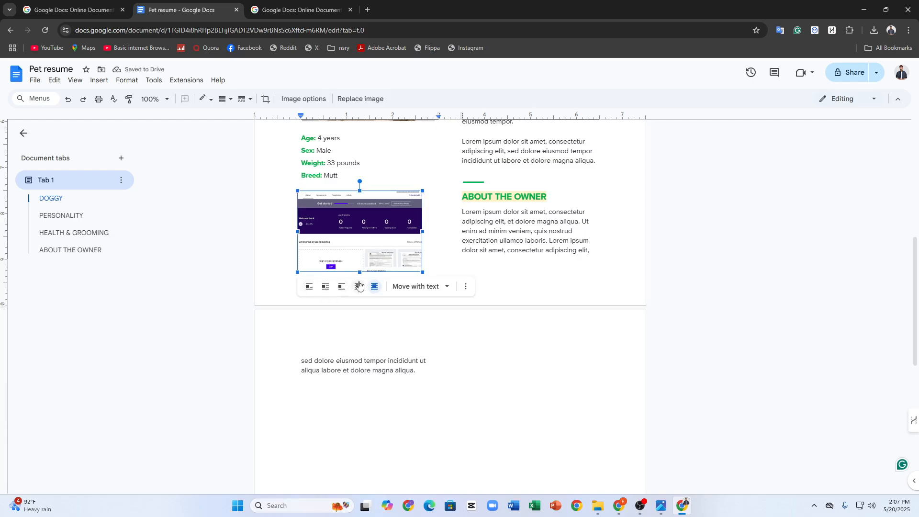
click(311, 289)
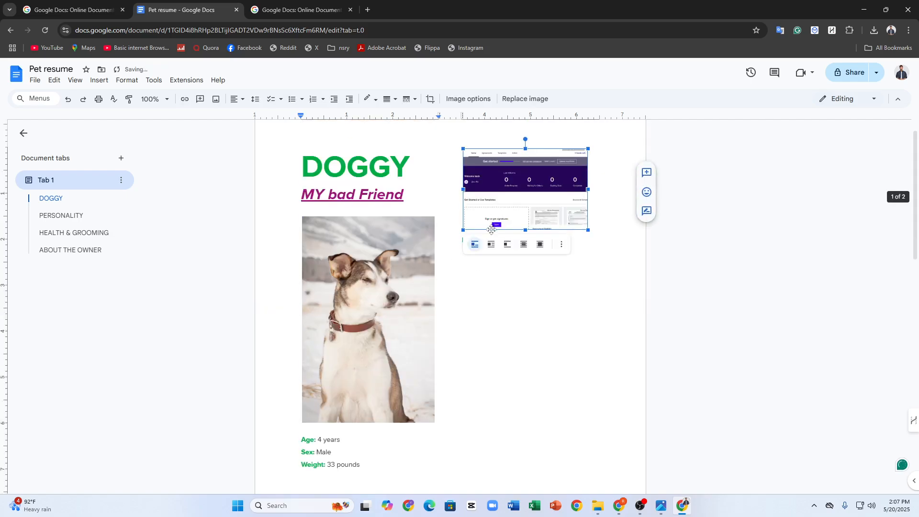
Set the screenshot to wrap text, move it back below the "Breed: Mutt" line and deselect it.
click(492, 244)
scroll(470, 283, down, 3)
drag(402, 402, 372, 351)
click(254, 298)
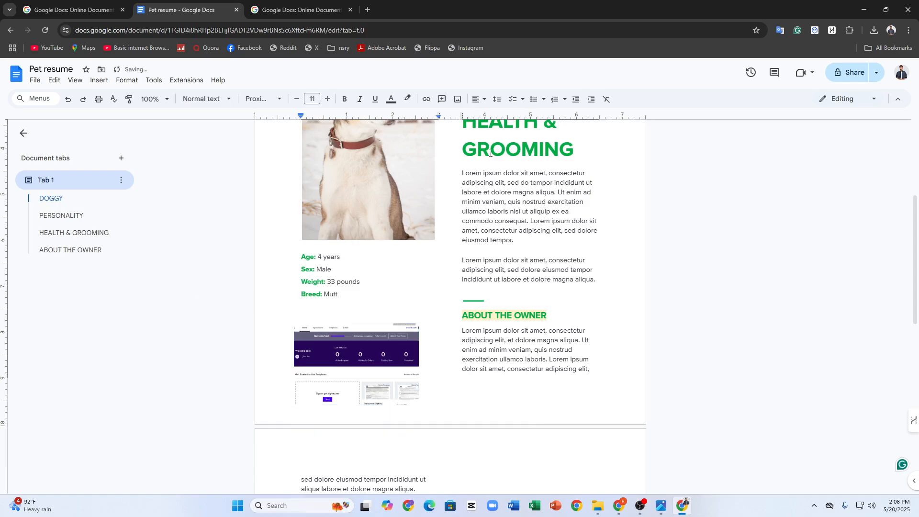
Add a second document tab and write "HI HOw are u?" on its blank page.
scroll(259, 302, down, 3)
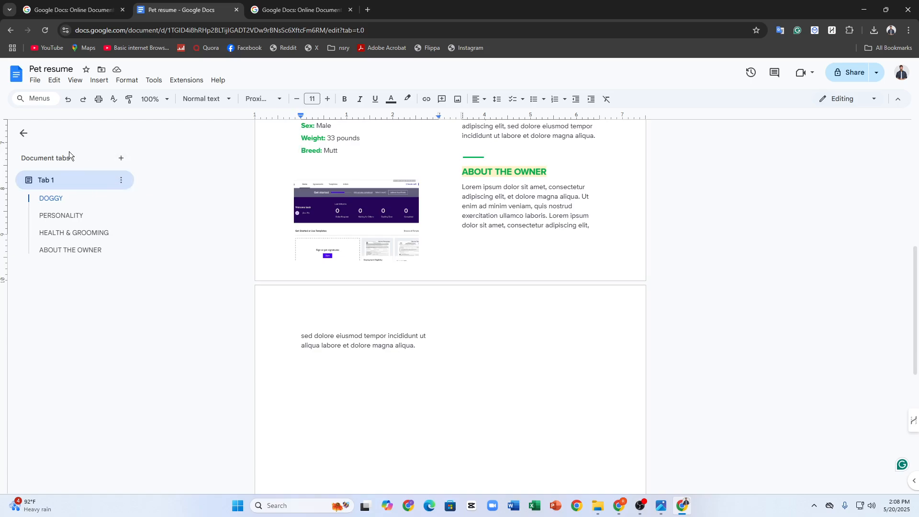
click(121, 159)
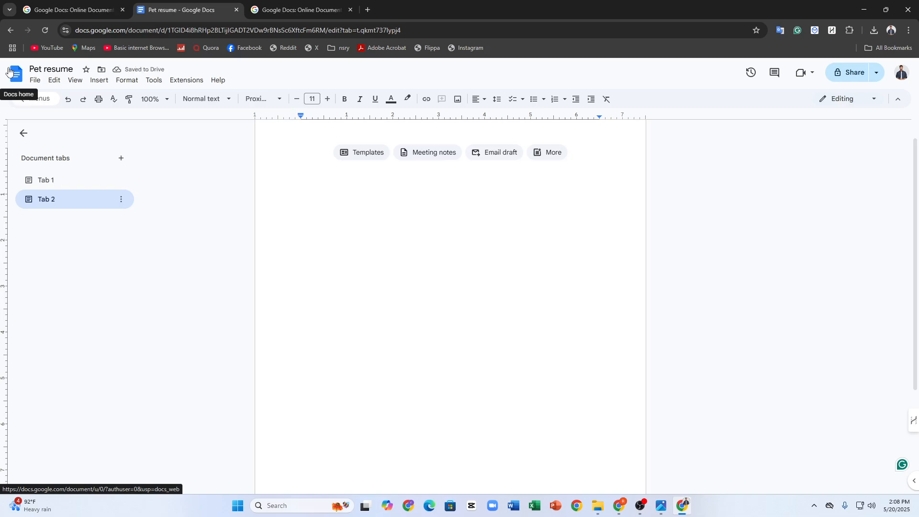
text(Hi)
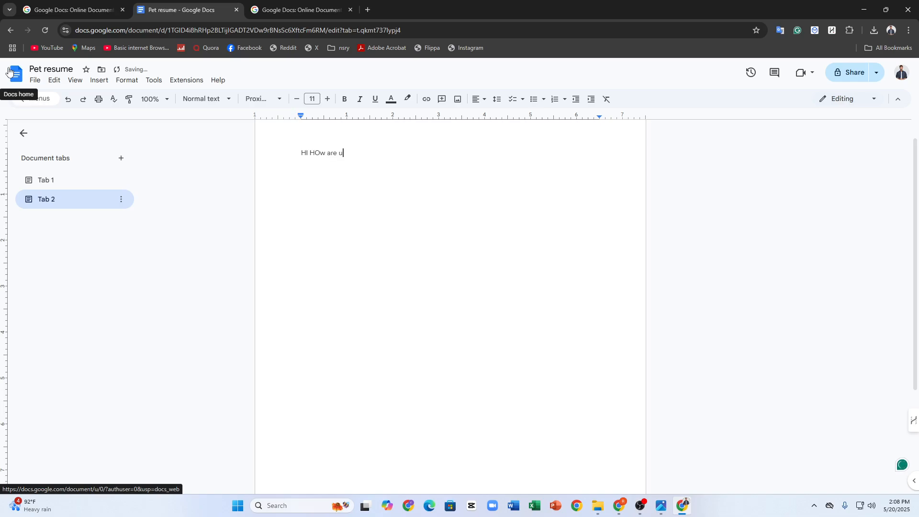
right_click(8, 71)
click(457, 99)
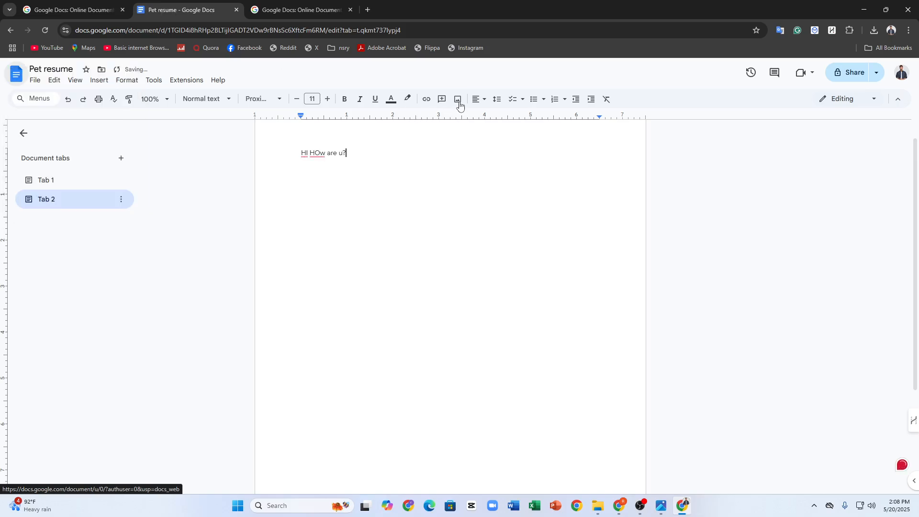
click(458, 99)
click(474, 117)
click(239, 232)
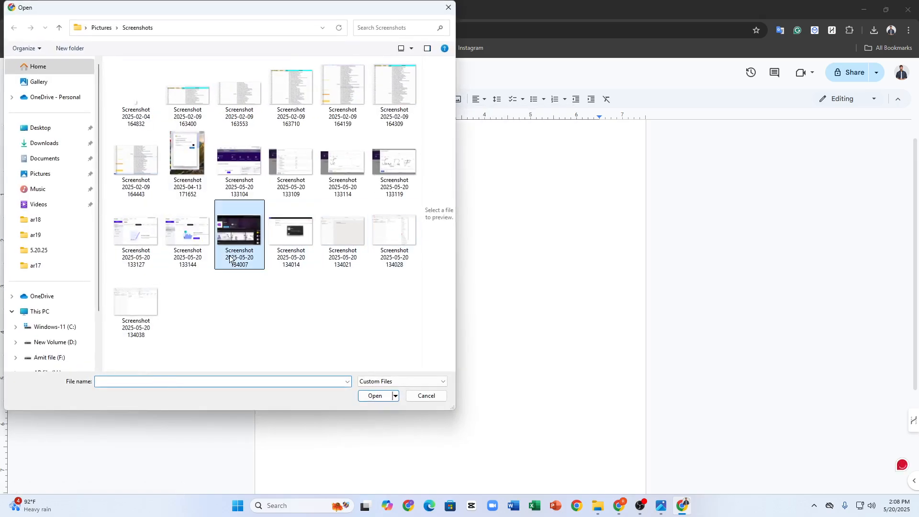
click(373, 397)
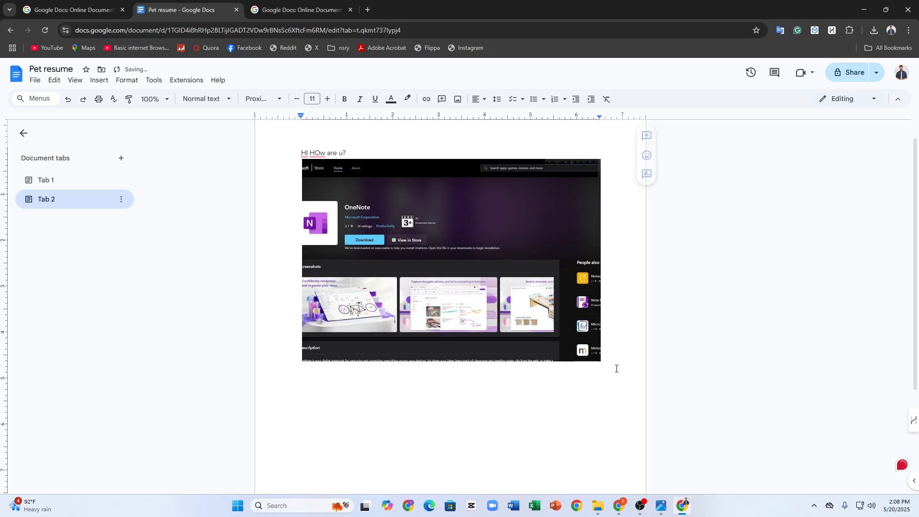
Resize the inserted screenshot to about half its inserted width, set it to break text and place it mid-page, well below the greeting.
click(586, 354)
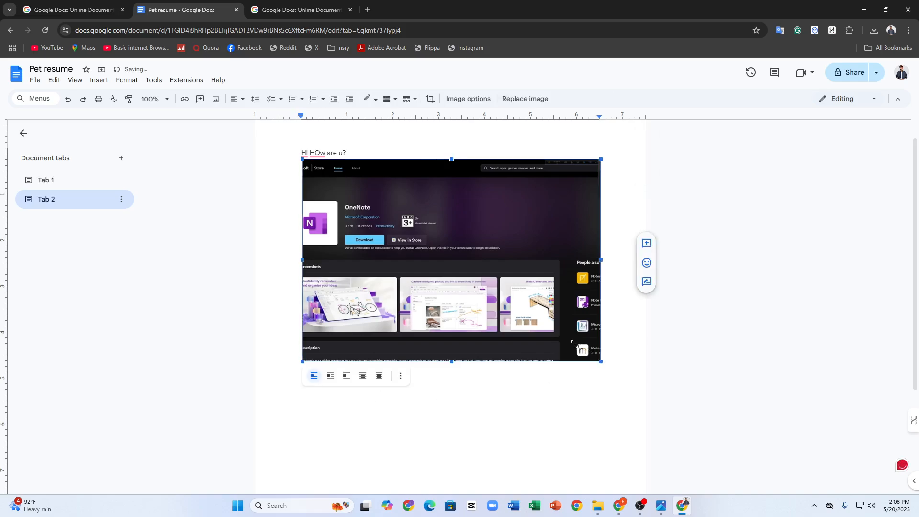
drag(575, 344, 377, 221)
drag(320, 387, 322, 376)
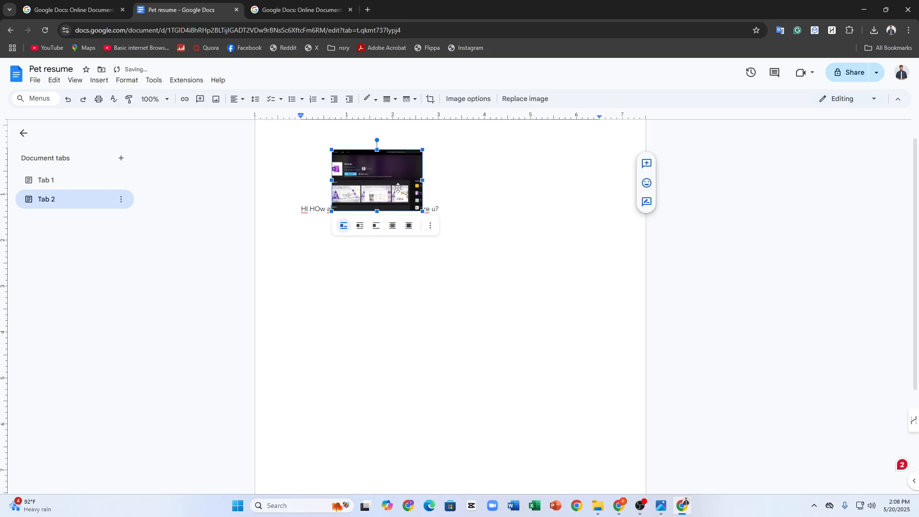
click(376, 225)
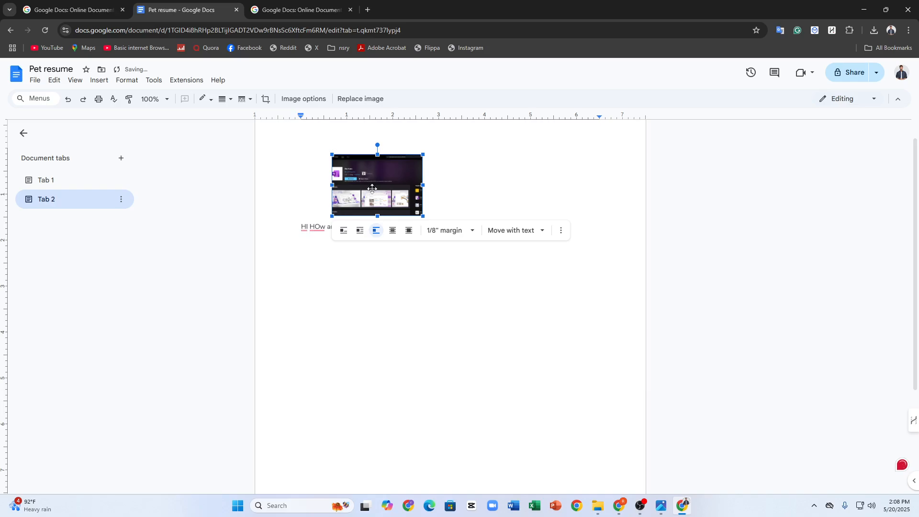
drag(377, 206, 333, 357)
drag(388, 316, 451, 273)
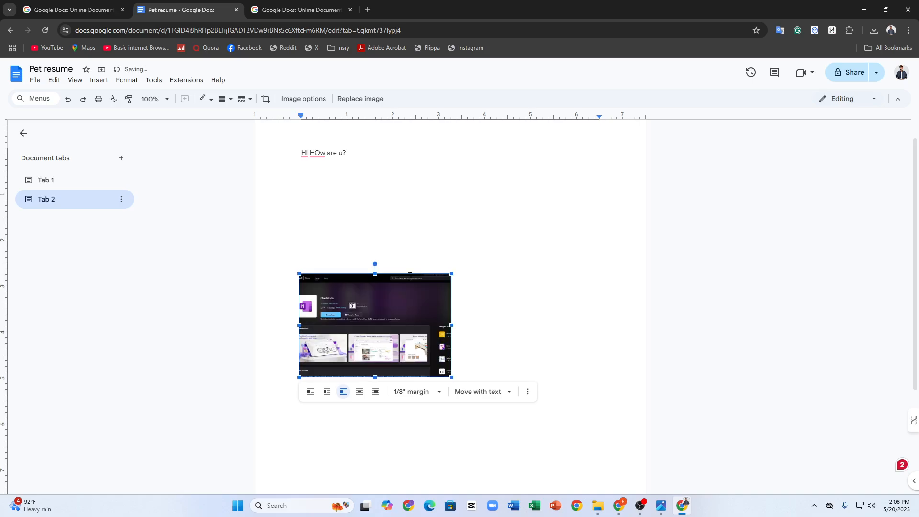
click(483, 221)
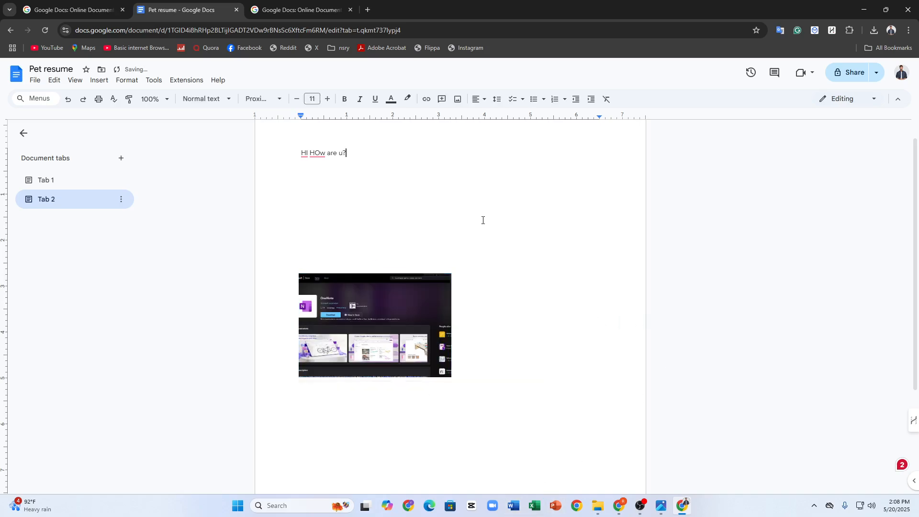
click(337, 185)
drag(301, 150, 352, 156)
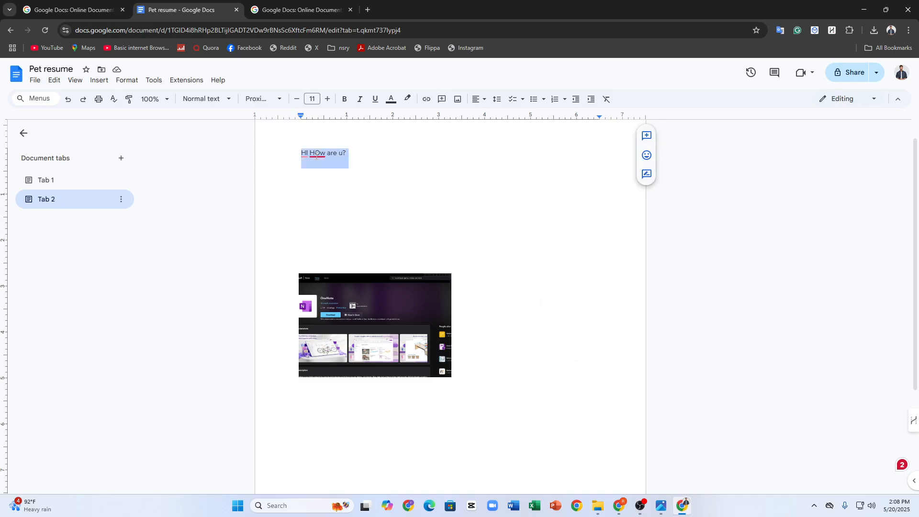
click(372, 148)
double_click(380, 205)
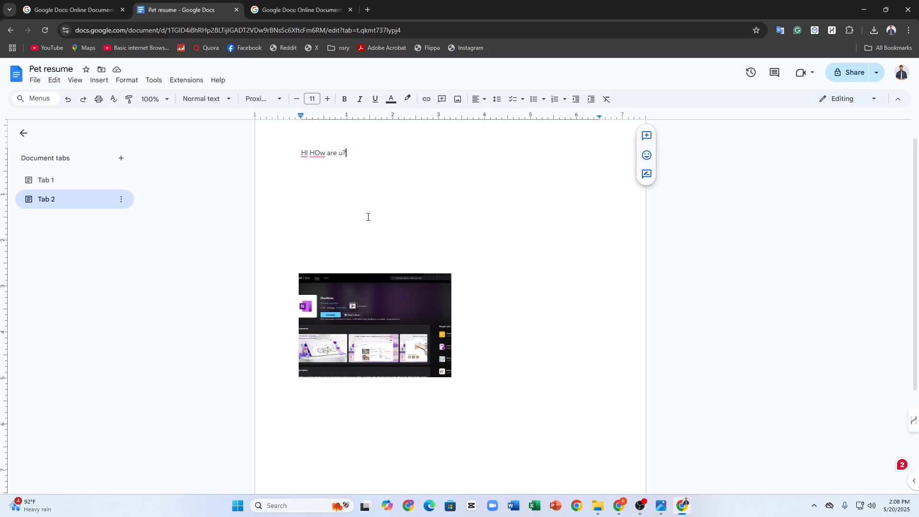
Add the comment "dgvdfgdg" at the end of the "HI HOw are u?" line.
click(422, 165)
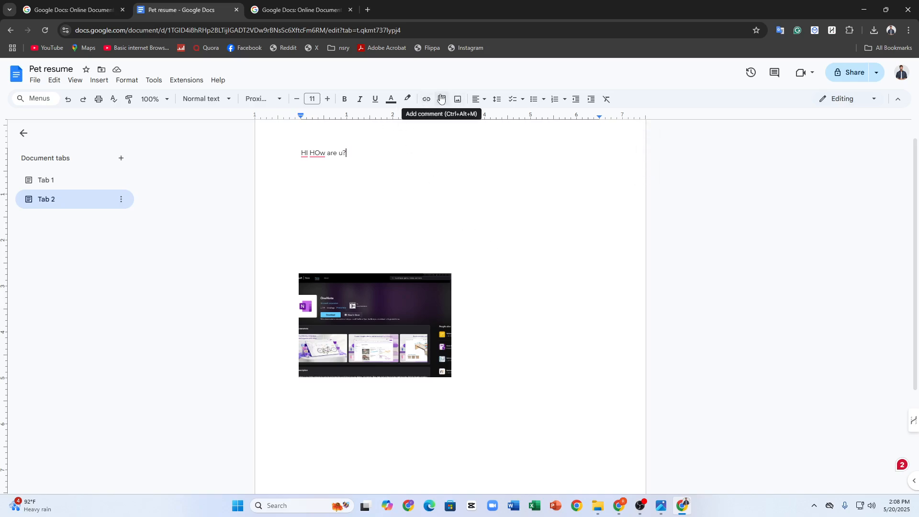
click(441, 109)
text(d)
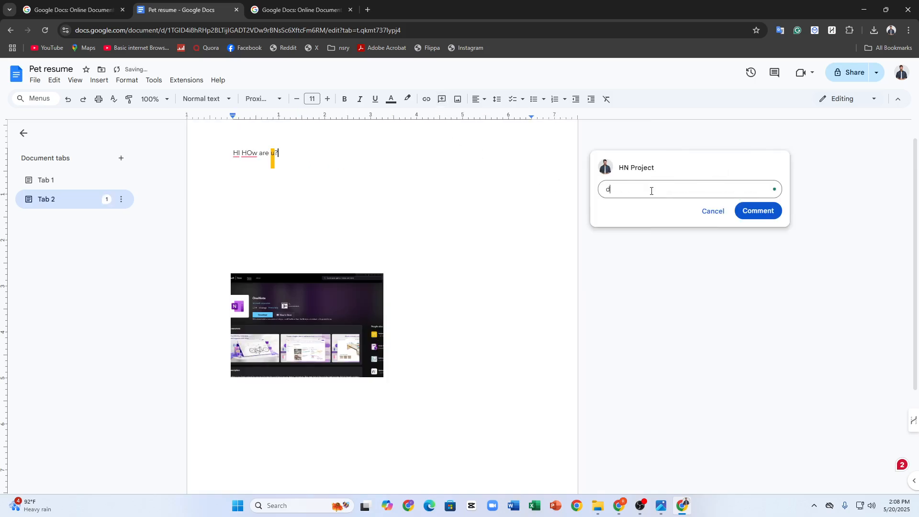
text(gvdfgdg)
click(754, 211)
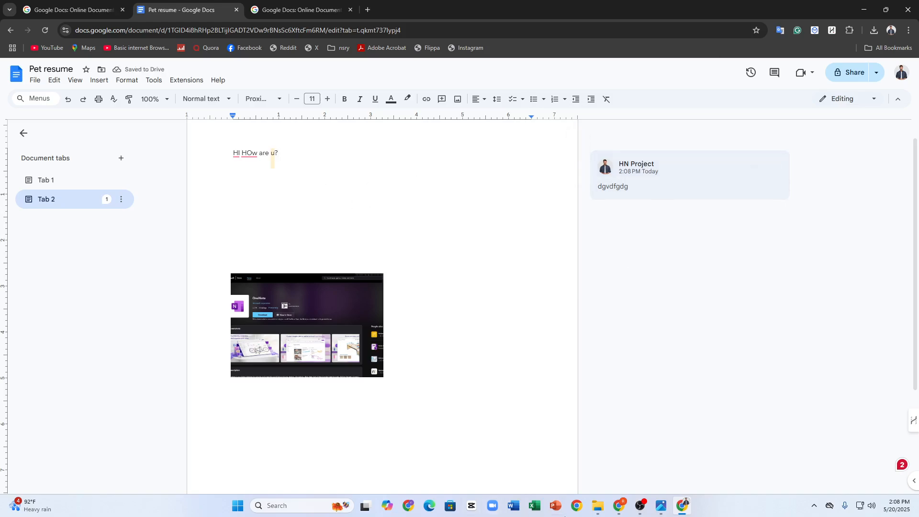
Append "a" to the greeting line and try copying its formatting with Paint format.
text(a)
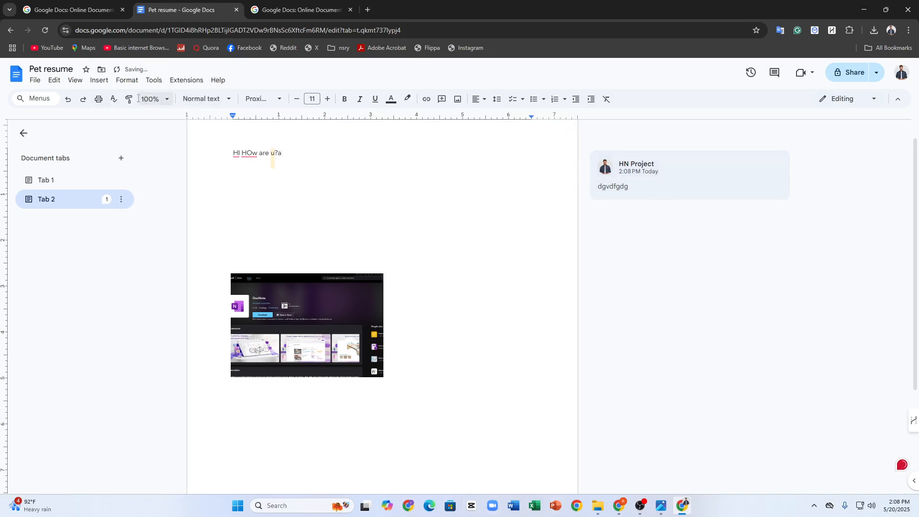
click(127, 101)
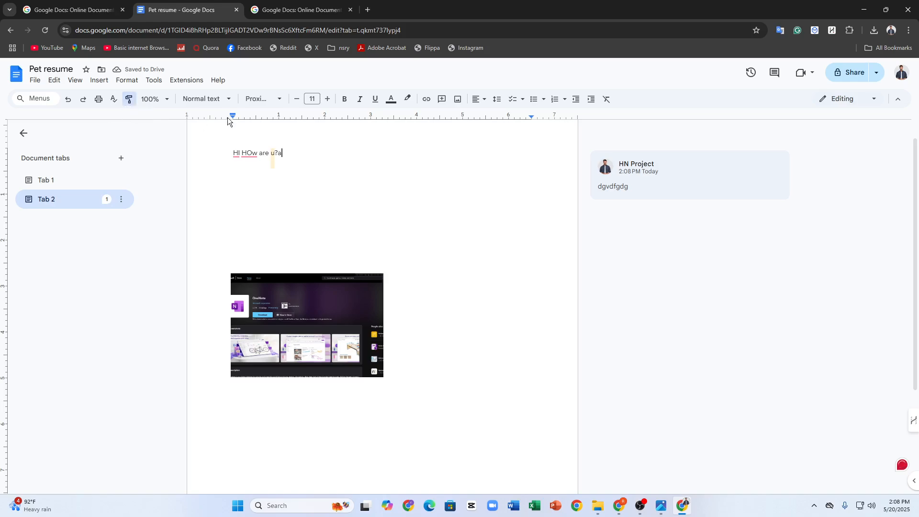
click(257, 154)
double_click(257, 149)
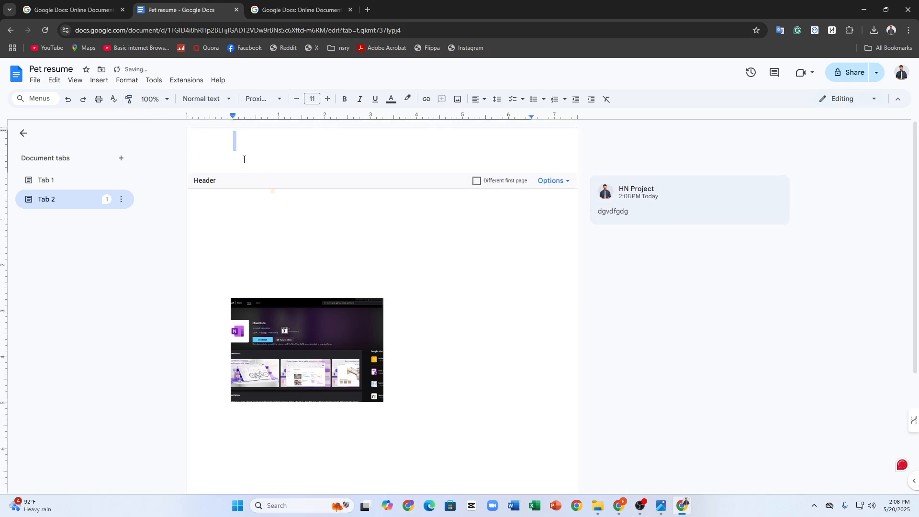
Enable a different first-page header, then open the header and footer margin settings and close them without applying anything.
key(BackSpace)
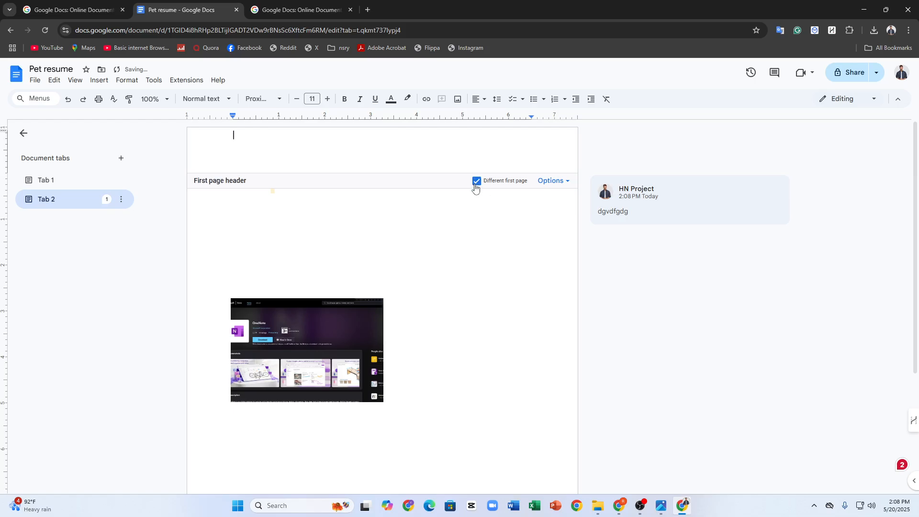
click(556, 181)
click(567, 205)
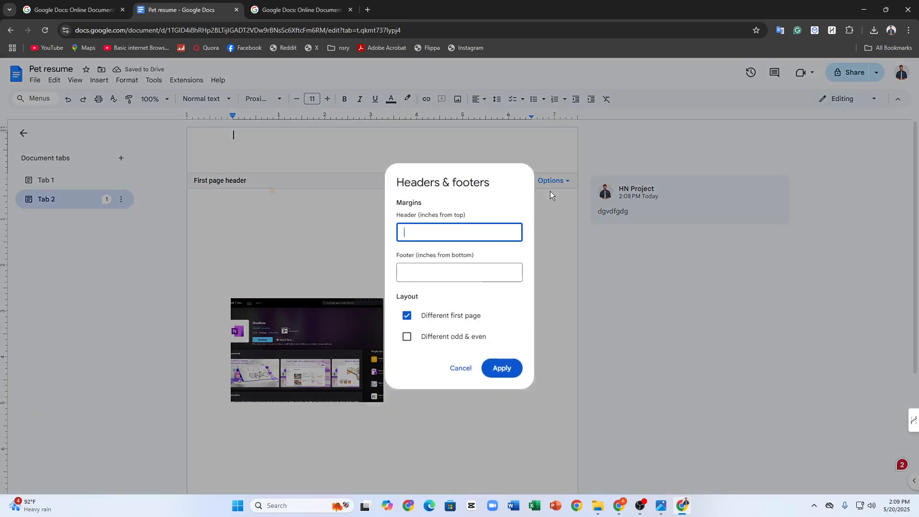
drag(402, 202, 424, 232)
click(426, 231)
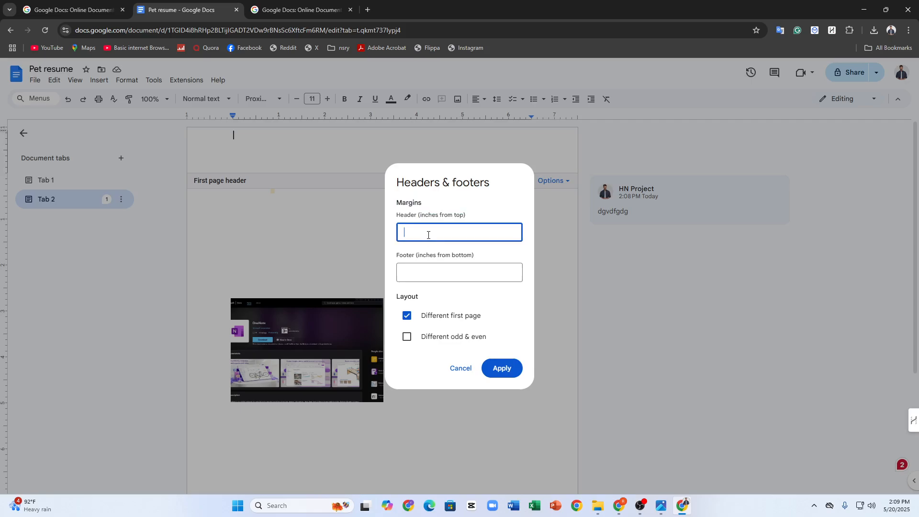
click(422, 271)
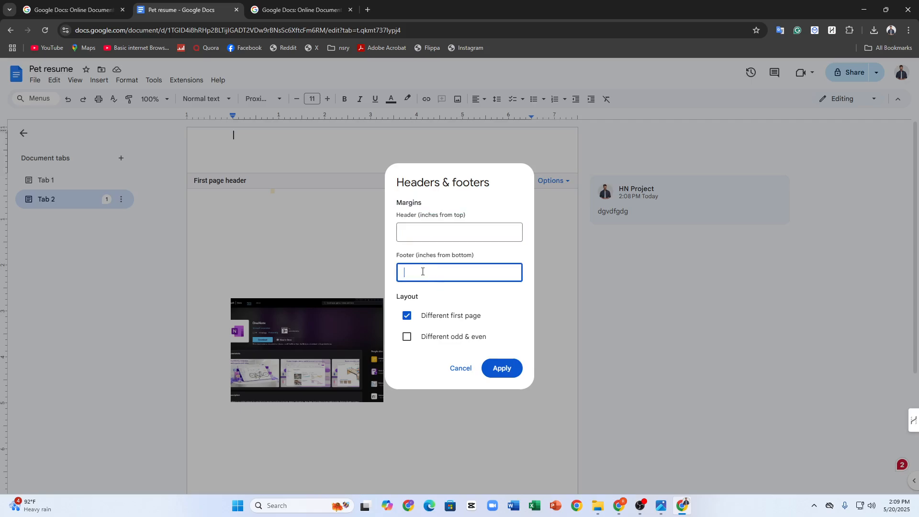
click(461, 368)
Delete Tab 2 together with its content.
click(121, 201)
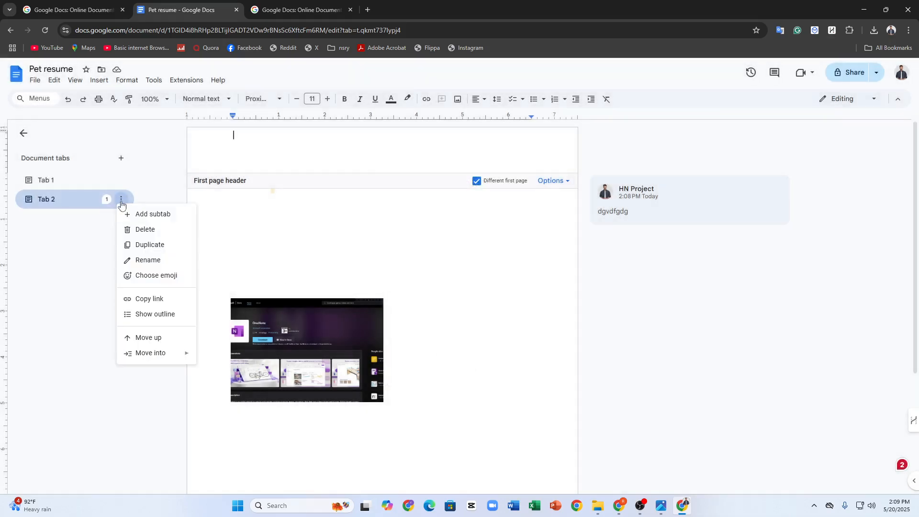
click(145, 230)
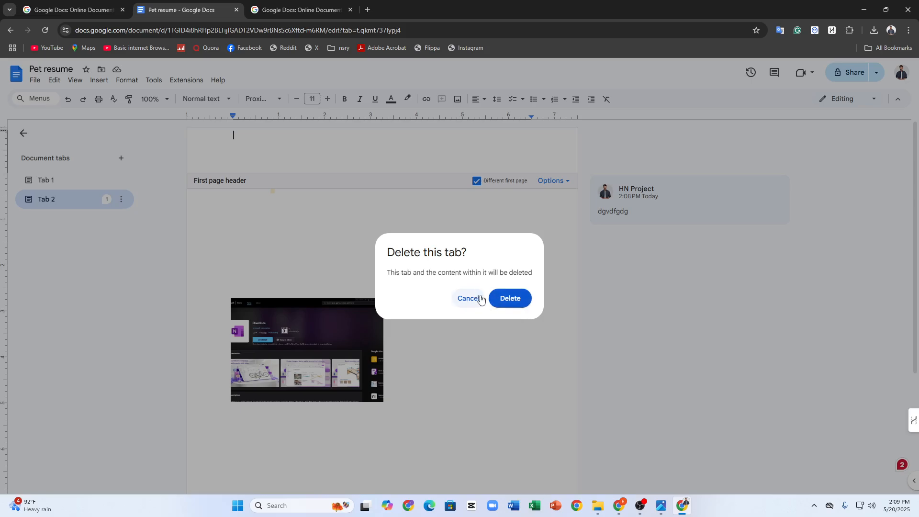
click(501, 301)
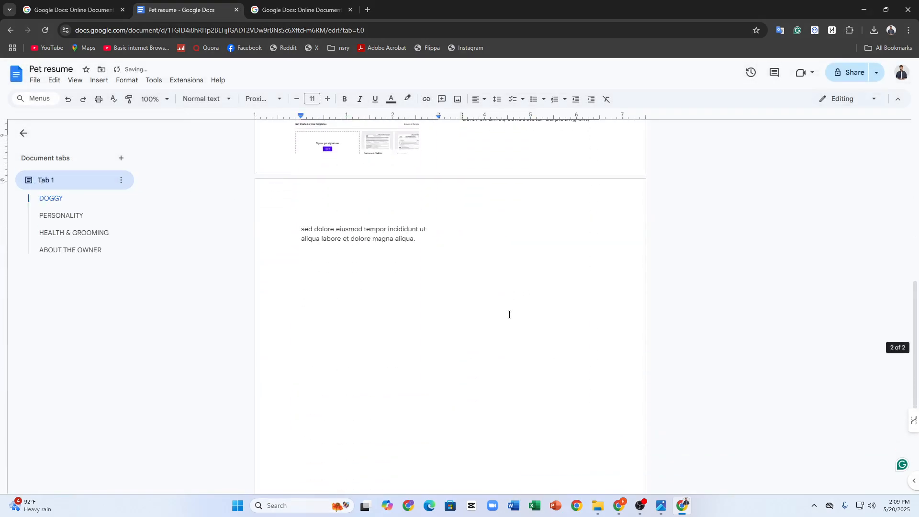
Review the resume page in Tab 1, from the details under the dog photo up to the DOGGY heading.
scroll(544, 328, down, 2)
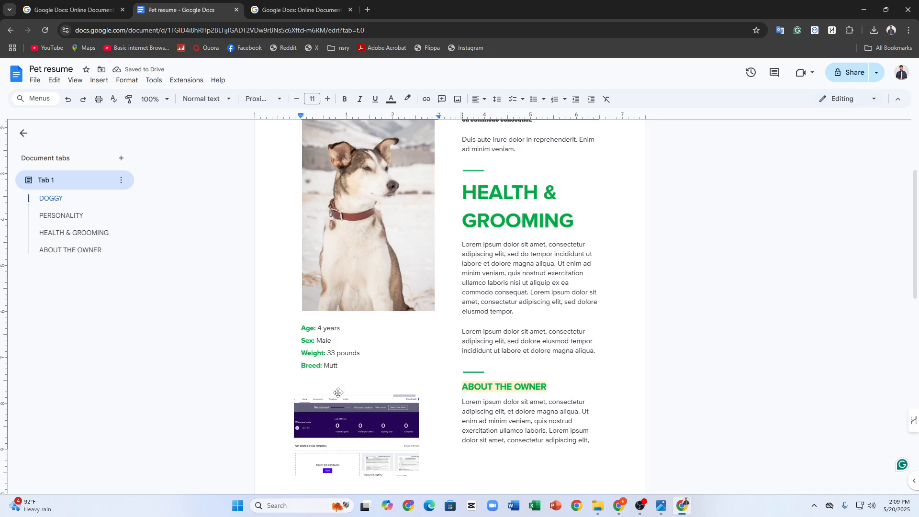
drag(359, 362, 341, 265)
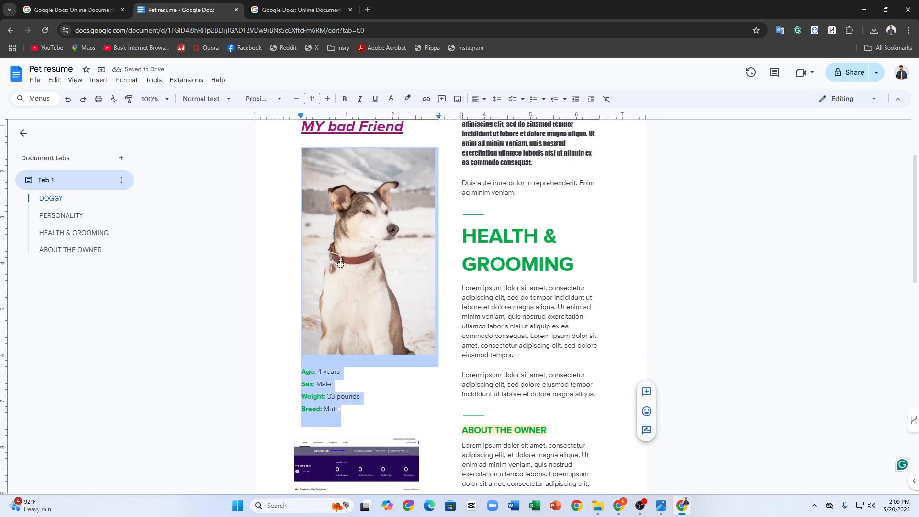
click(469, 212)
click(366, 158)
scroll(338, 205, up, 2)
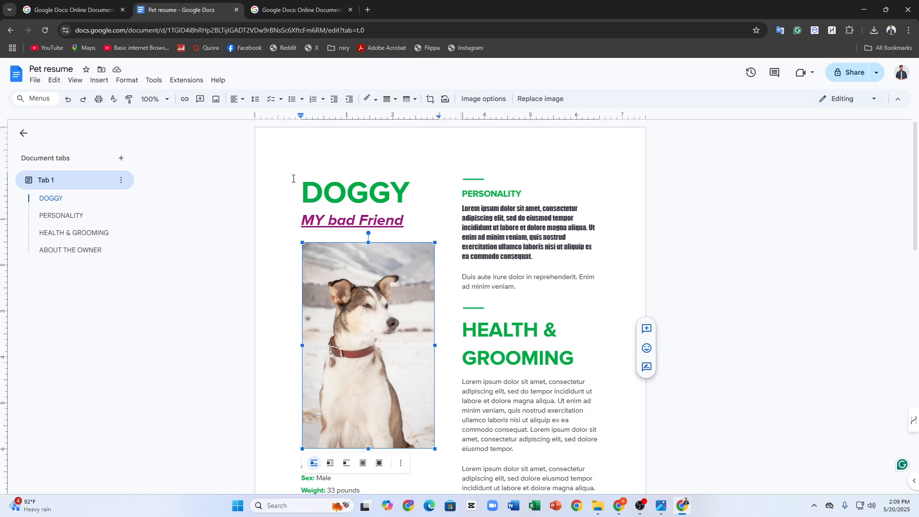
drag(293, 178, 454, 208)
click(492, 288)
click(608, 307)
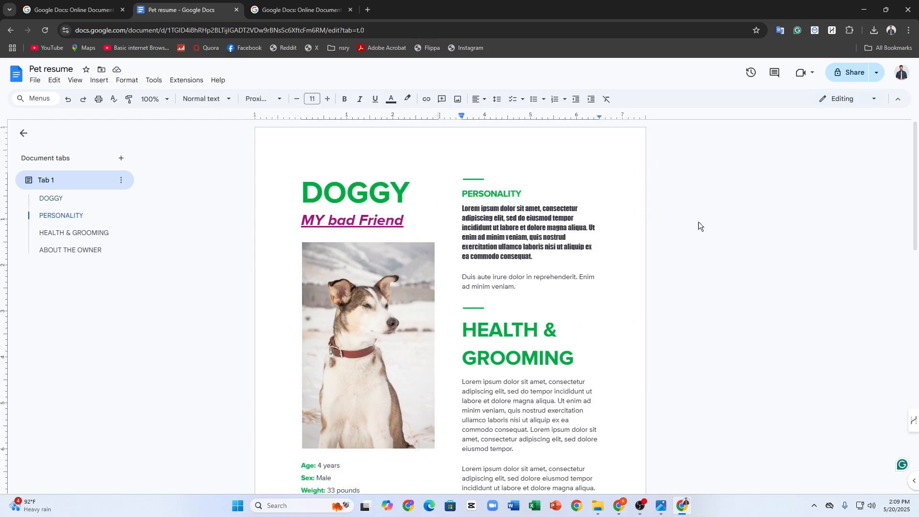
Examine the context options available for the dog photo, the PERSONALITY paragraph and the text under ABOUT THE OWNER.
right_click(373, 328)
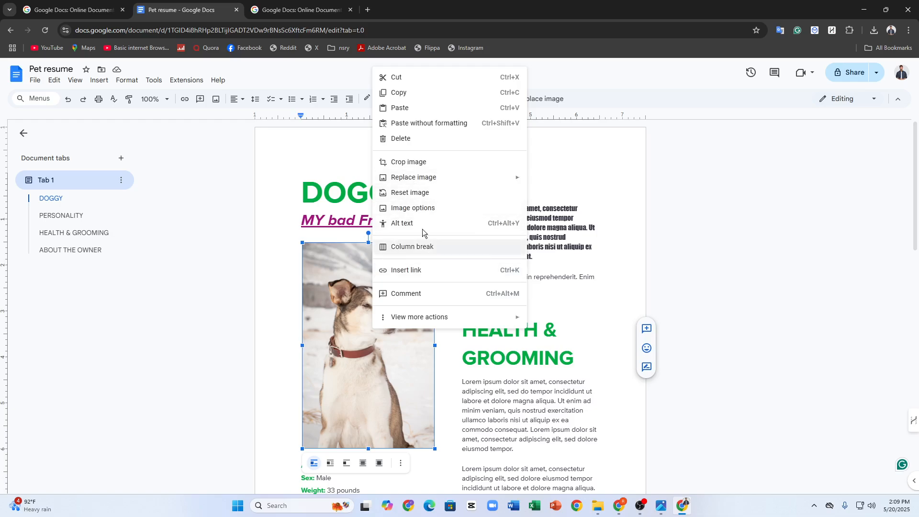
mouse_move(420, 178)
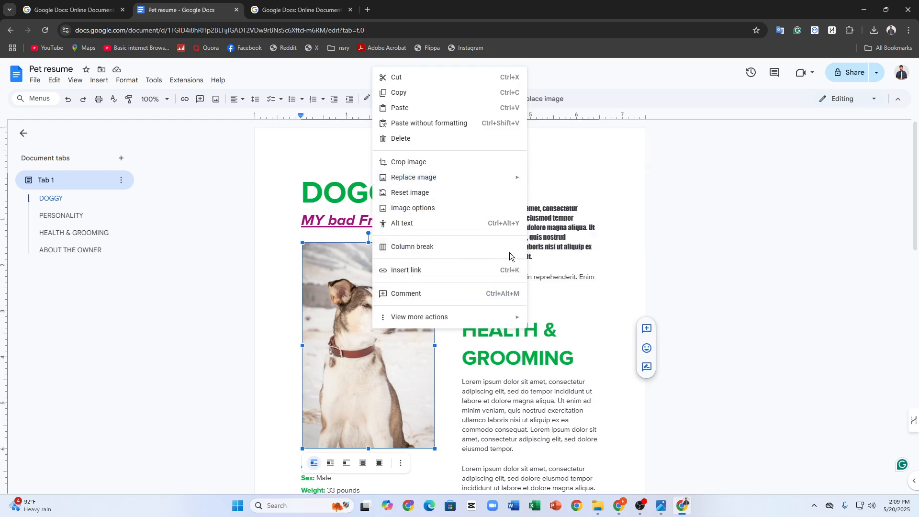
triple_click(545, 233)
right_click(546, 221)
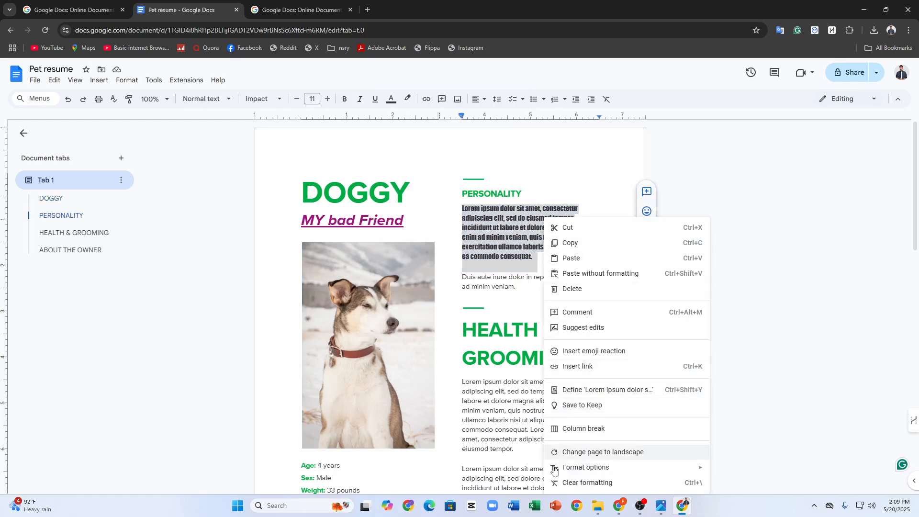
scroll(463, 438, down, 4)
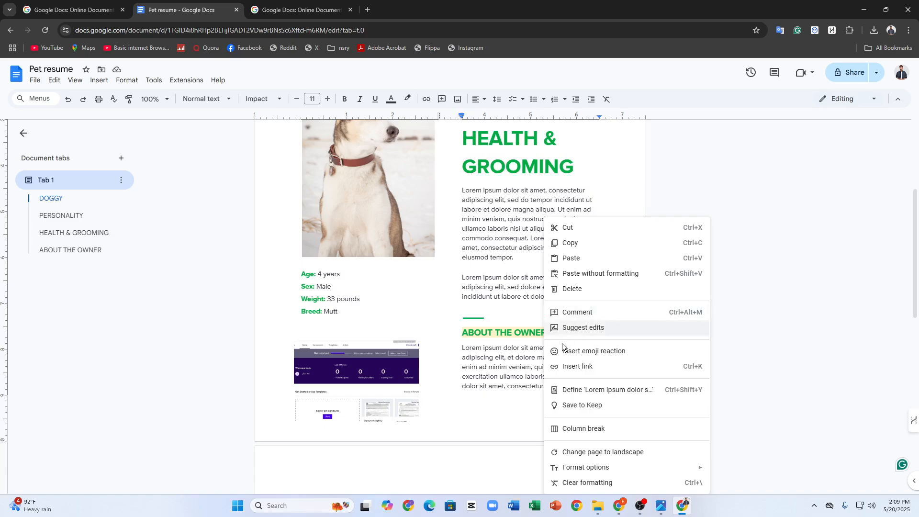
click(497, 416)
drag(470, 388, 529, 388)
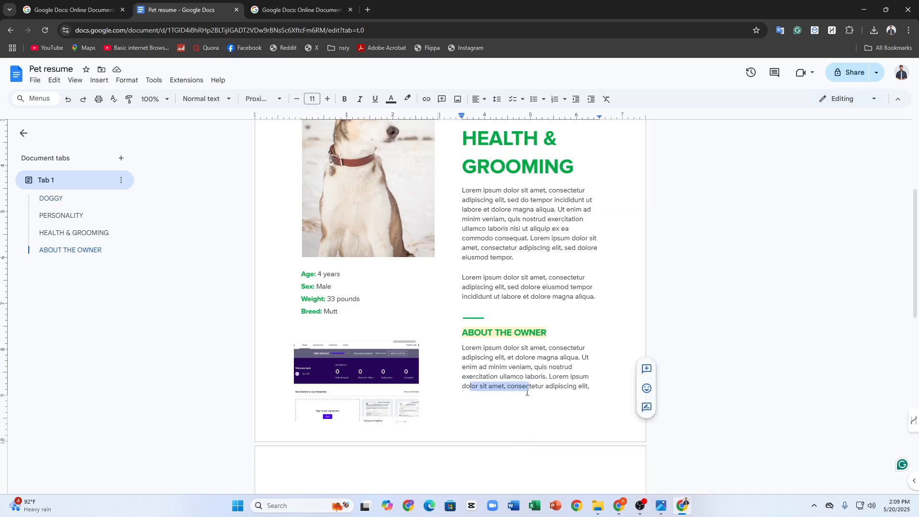
right_click(522, 388)
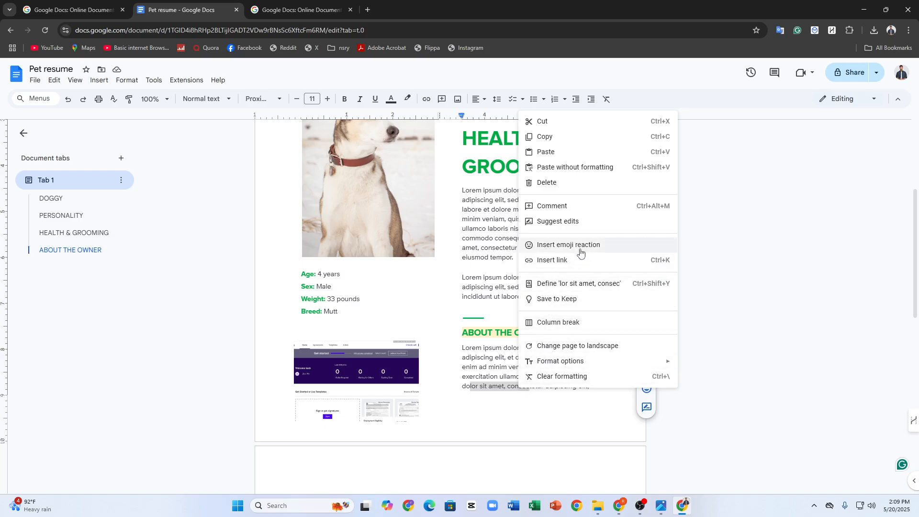
click(775, 151)
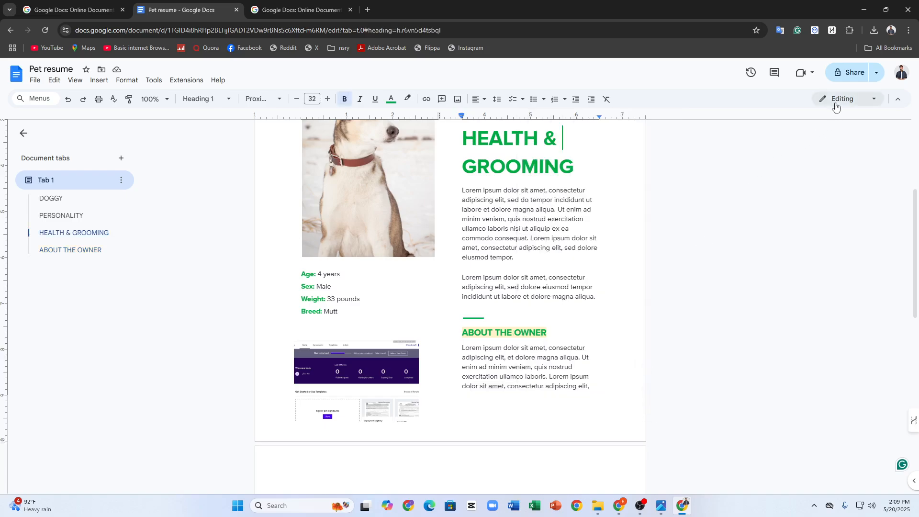
Share the document with anyone who has the link as Viewer, copy the link and finish sharing.
click(837, 77)
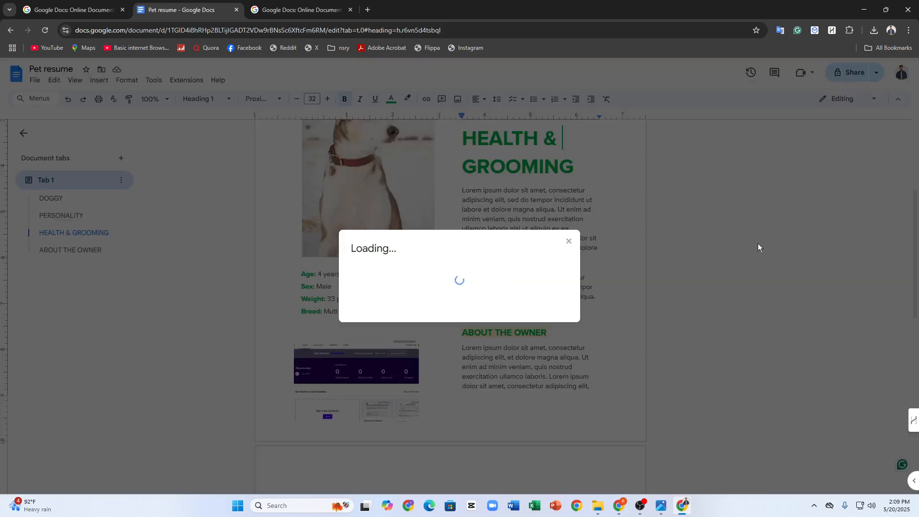
click(387, 316)
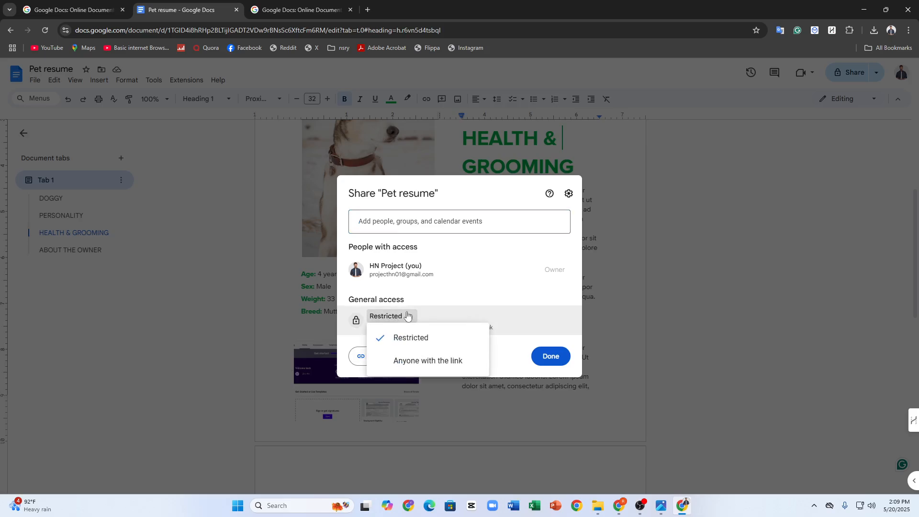
click(427, 366)
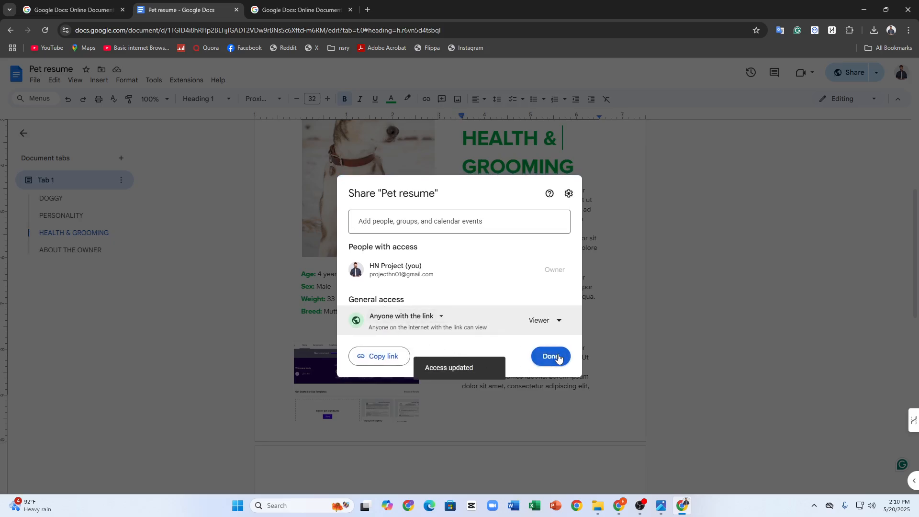
click(378, 356)
click(540, 359)
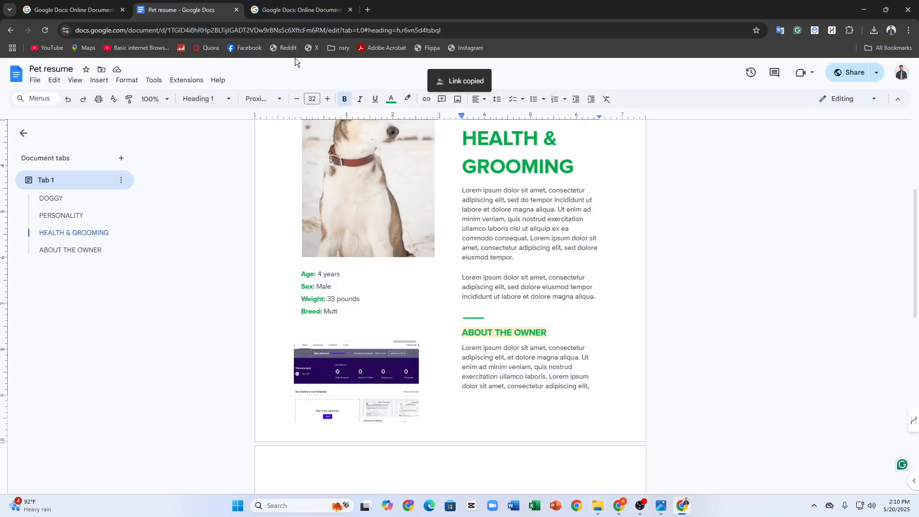
scroll(344, 283, up, 4)
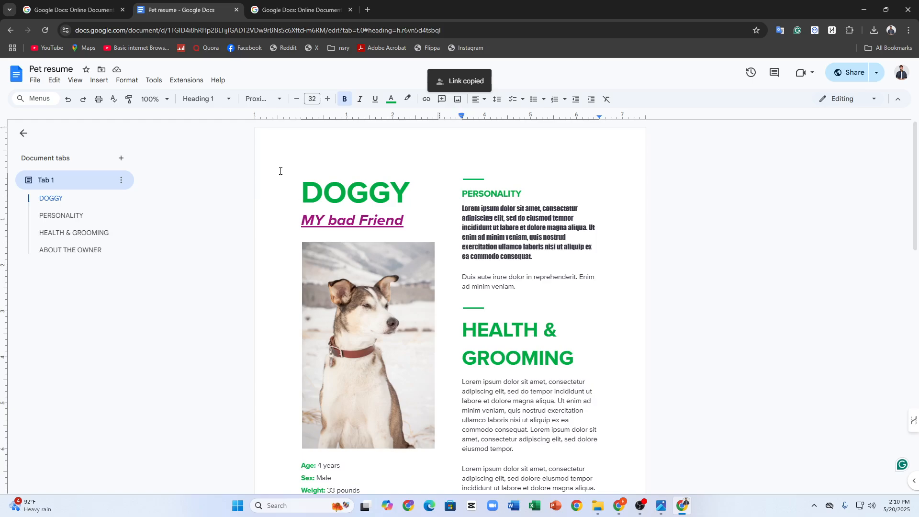
drag(286, 176, 520, 474)
click(404, 369)
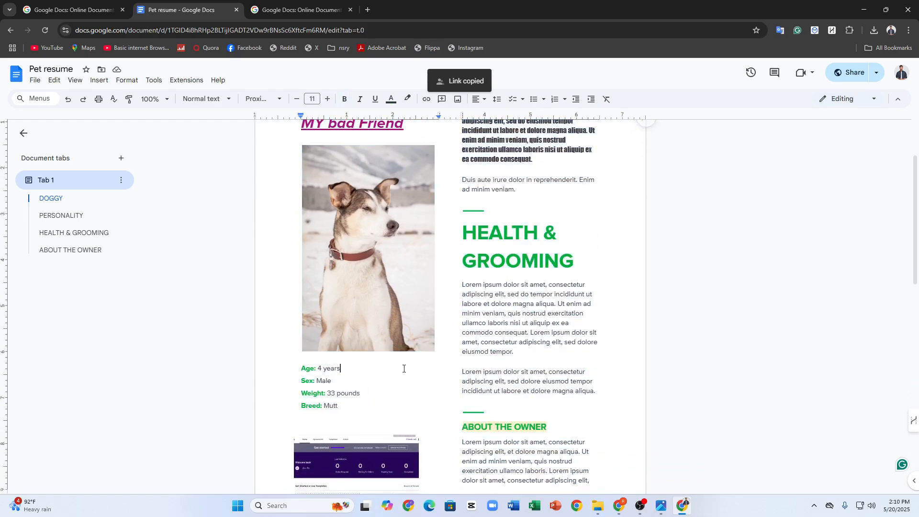